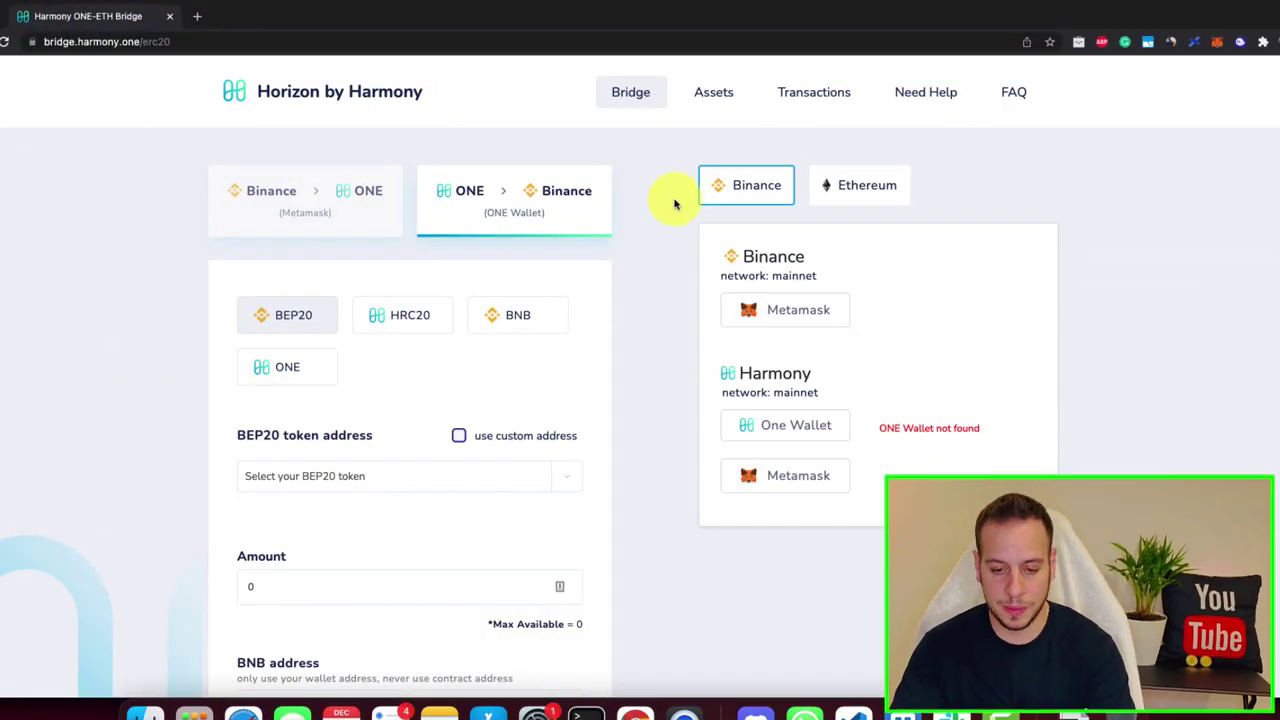
- Switch to Discord and look through the rules, announcements, suggestions and general-chat channels
key("super+Tab")
key("super+Tab")
key("super+Tab")
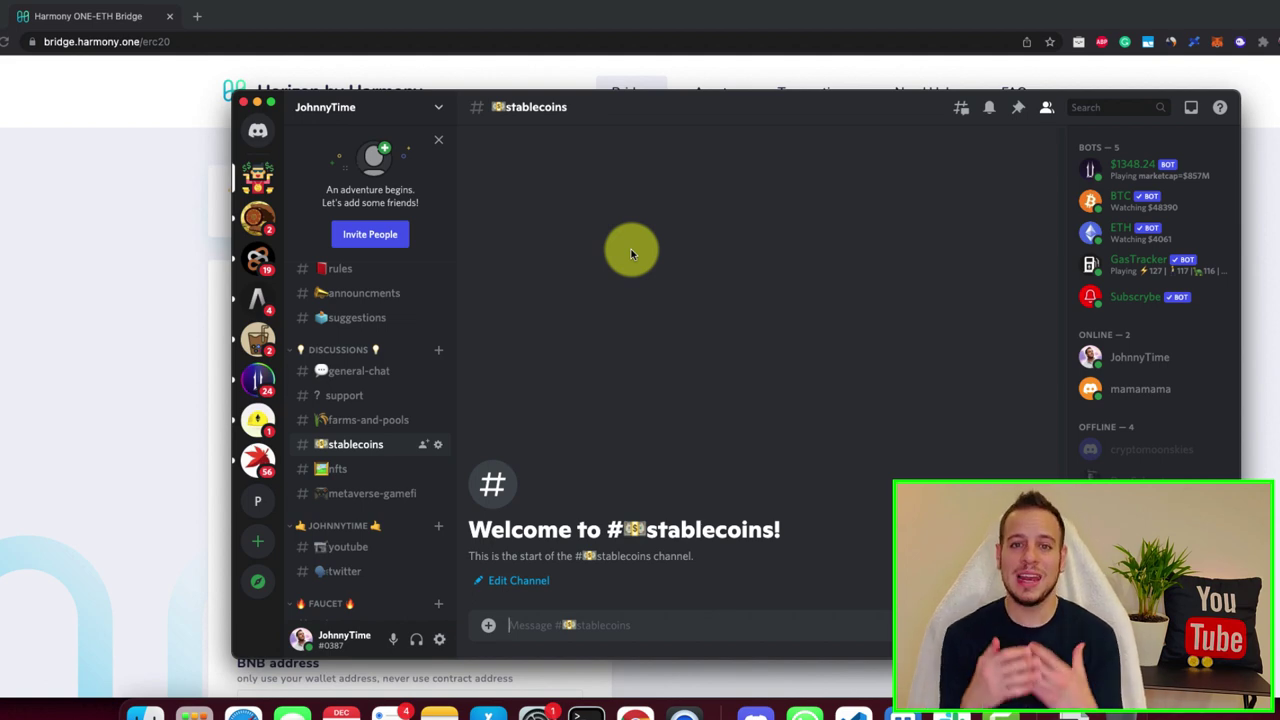
scroll(375, 360, "up", 2)
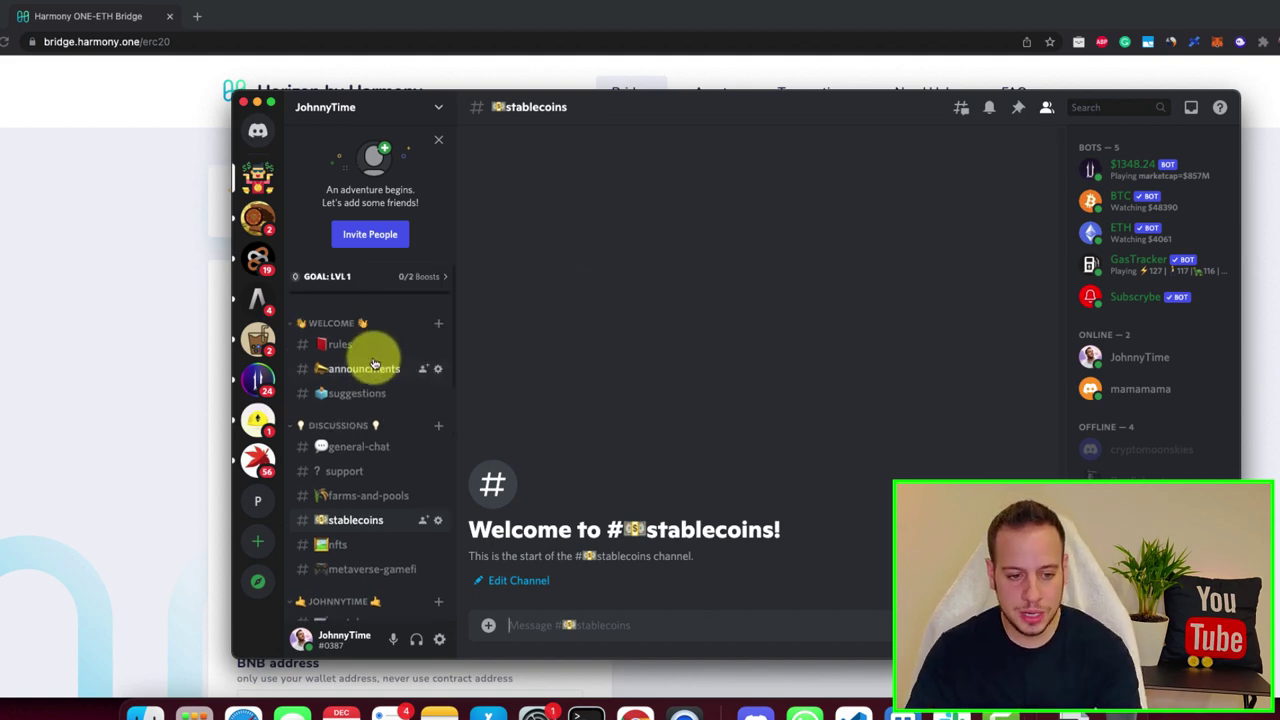
left_click(340, 345)
left_click(360, 369)
left_click(352, 391)
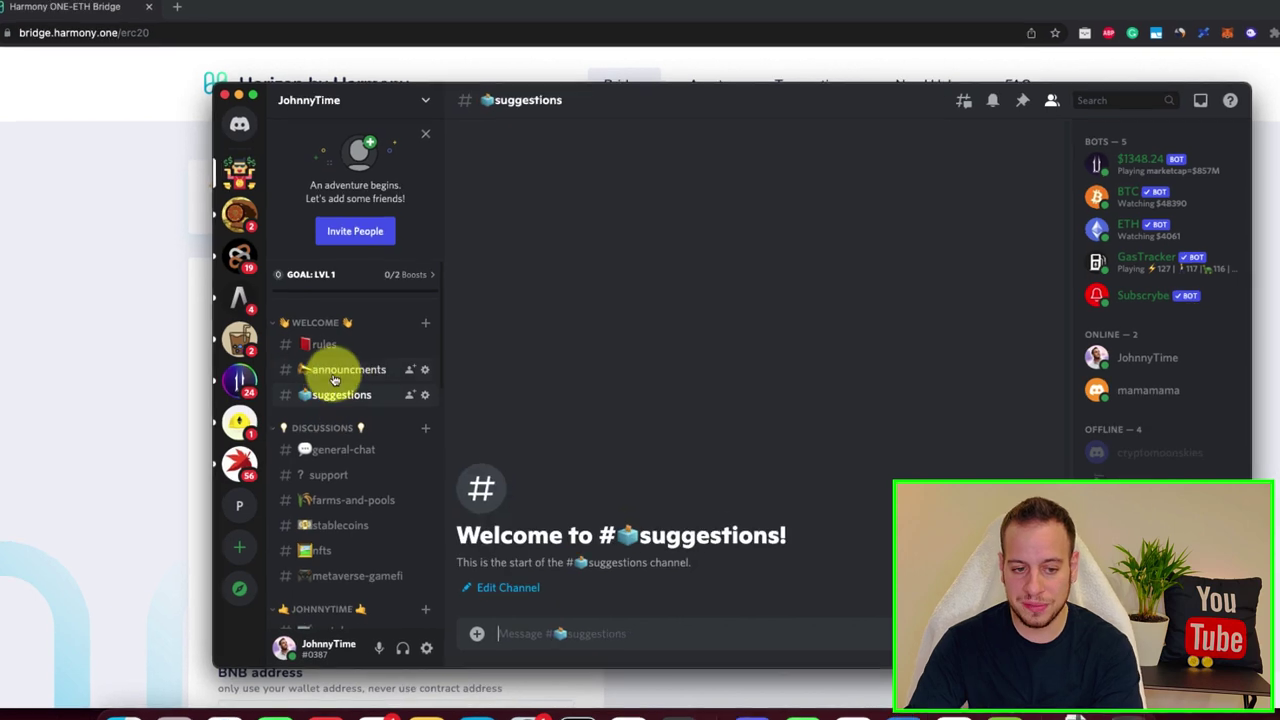
left_click(343, 449)
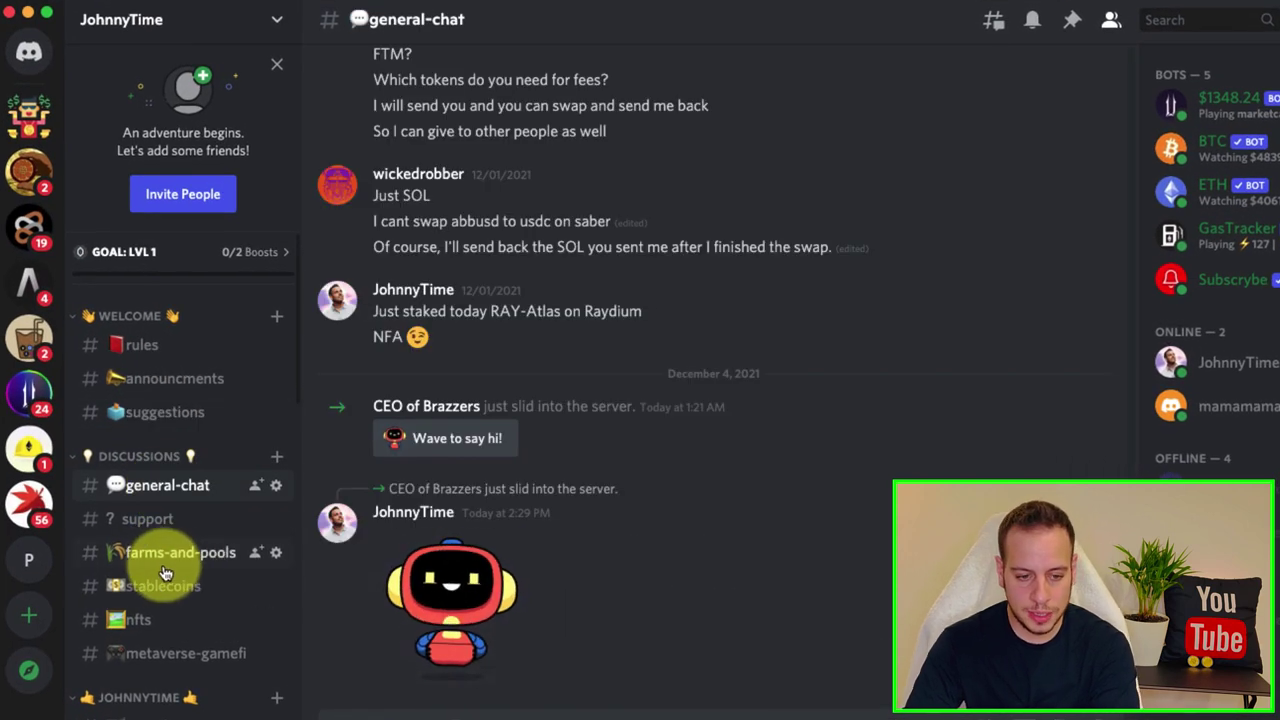
- Browse the farms-and-pools, support, stablecoins, nfts, suggestions and metaverse-gamefi channels
left_click(150, 555)
left_click(135, 518)
left_click(155, 587)
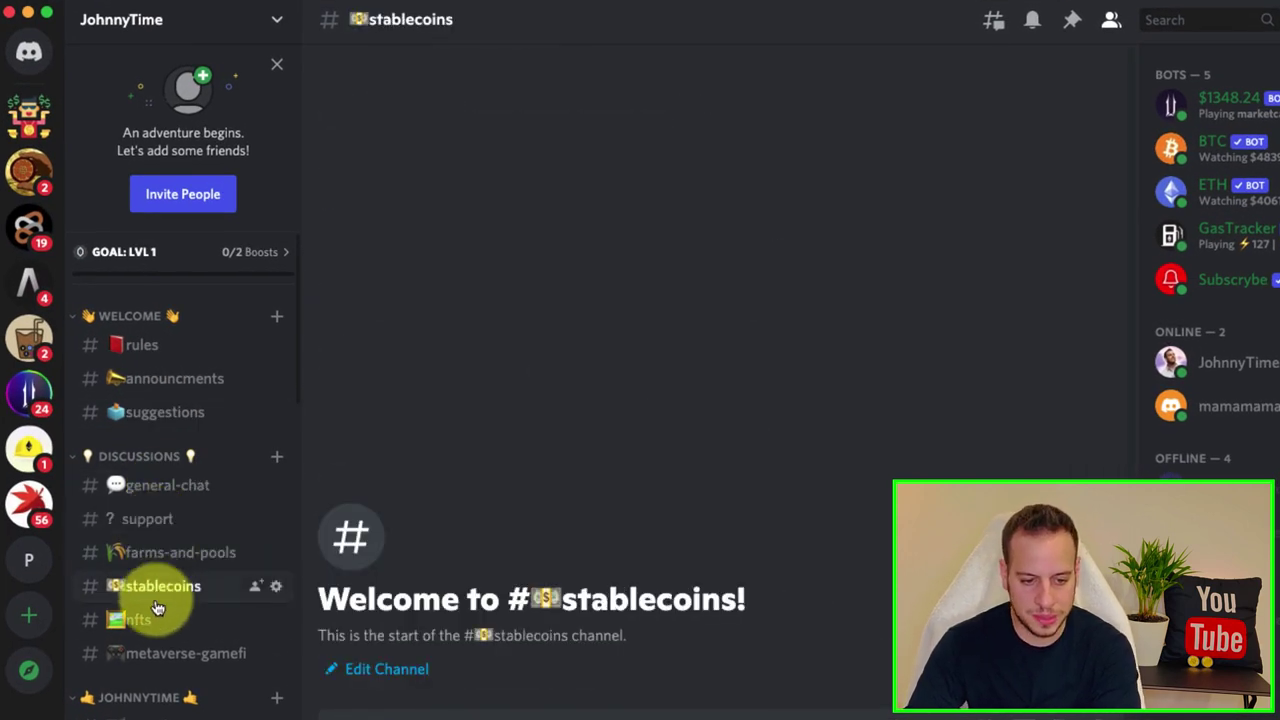
left_click(155, 619)
left_click(200, 410)
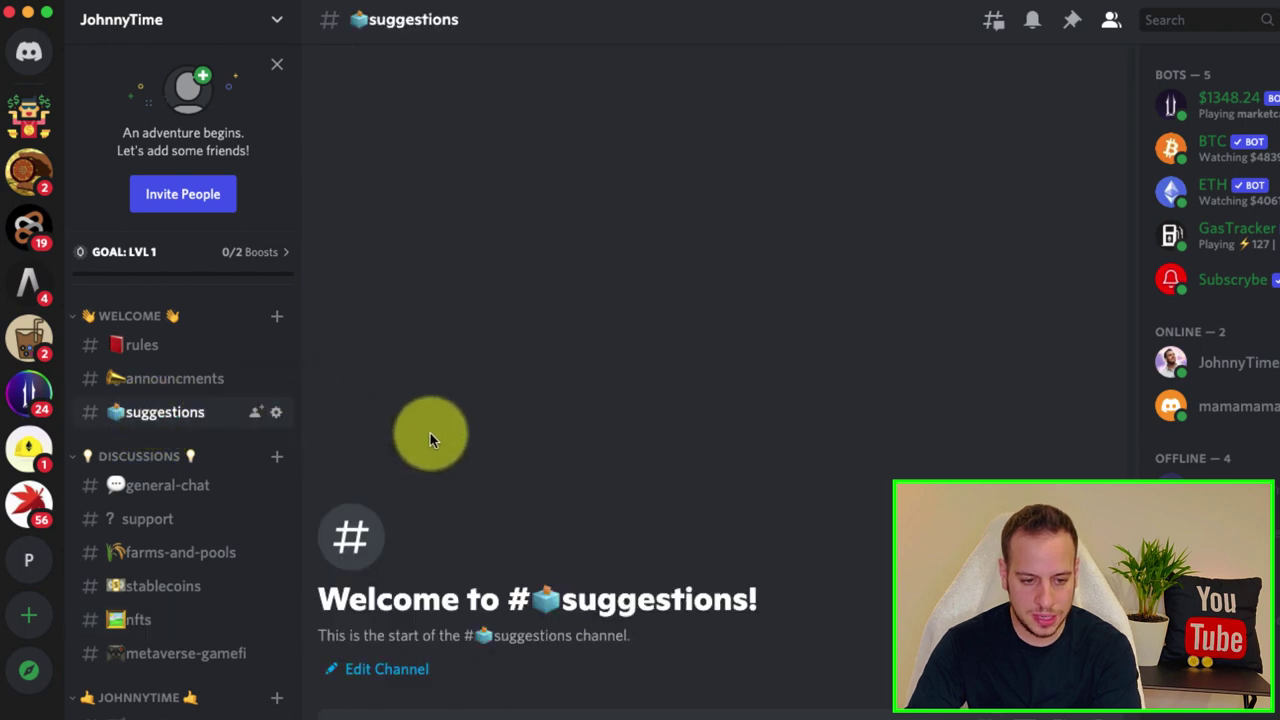
scroll(171, 486, "down", 3)
left_click(168, 512)
scroll(166, 516, "down", 3)
scroll(163, 484, "up", 5)
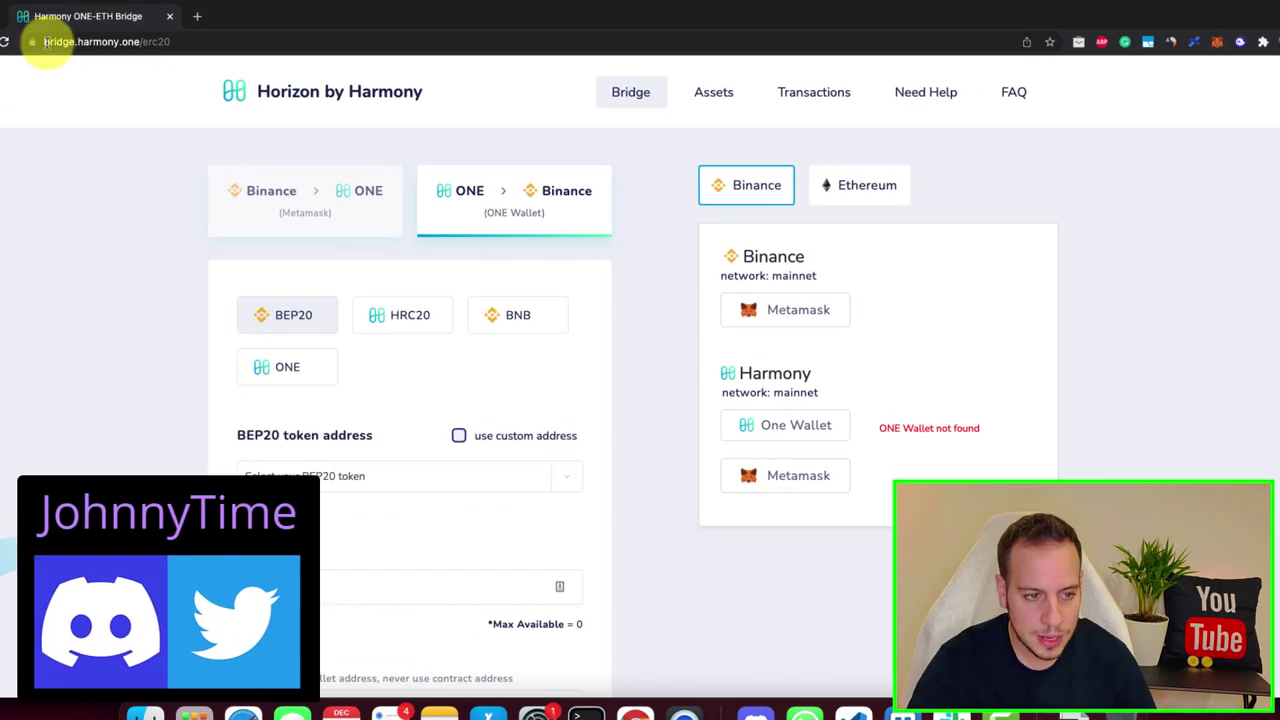
- Point out the erc20 part of the bridge's web address, then pick the Binance → ONE direction
left_click_drag(45, 42, 141, 44)
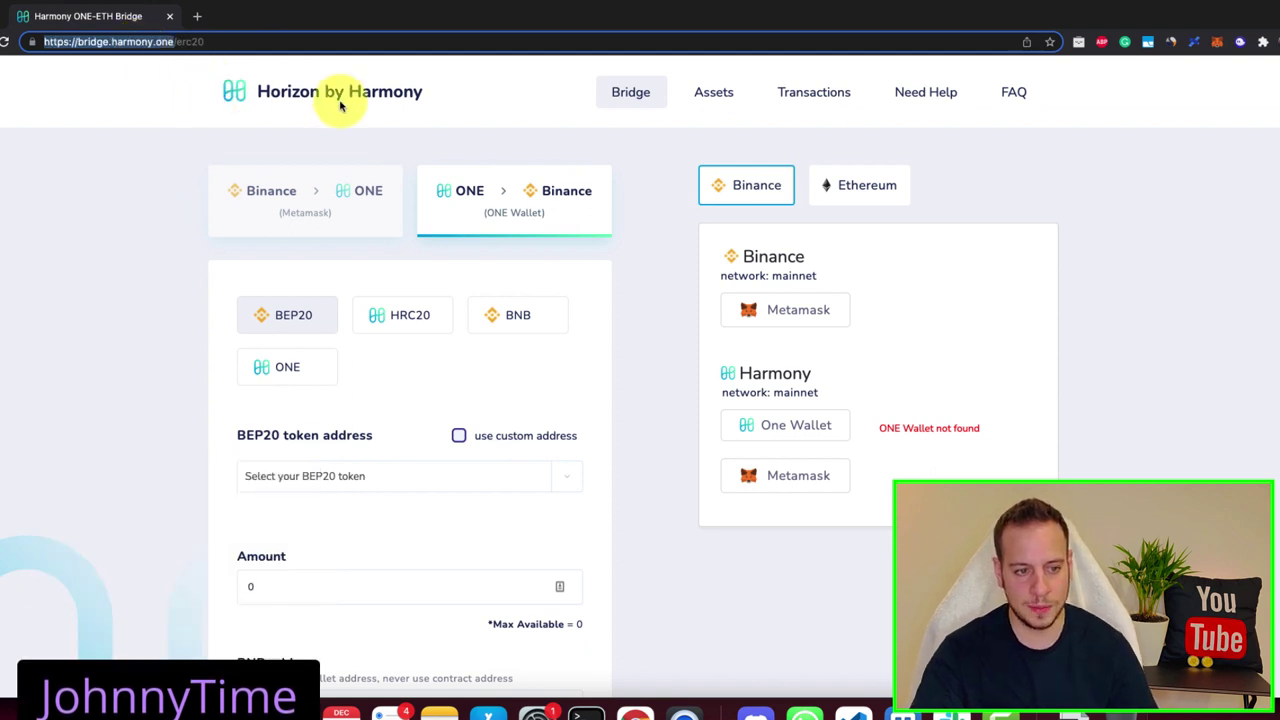
left_click(683, 193)
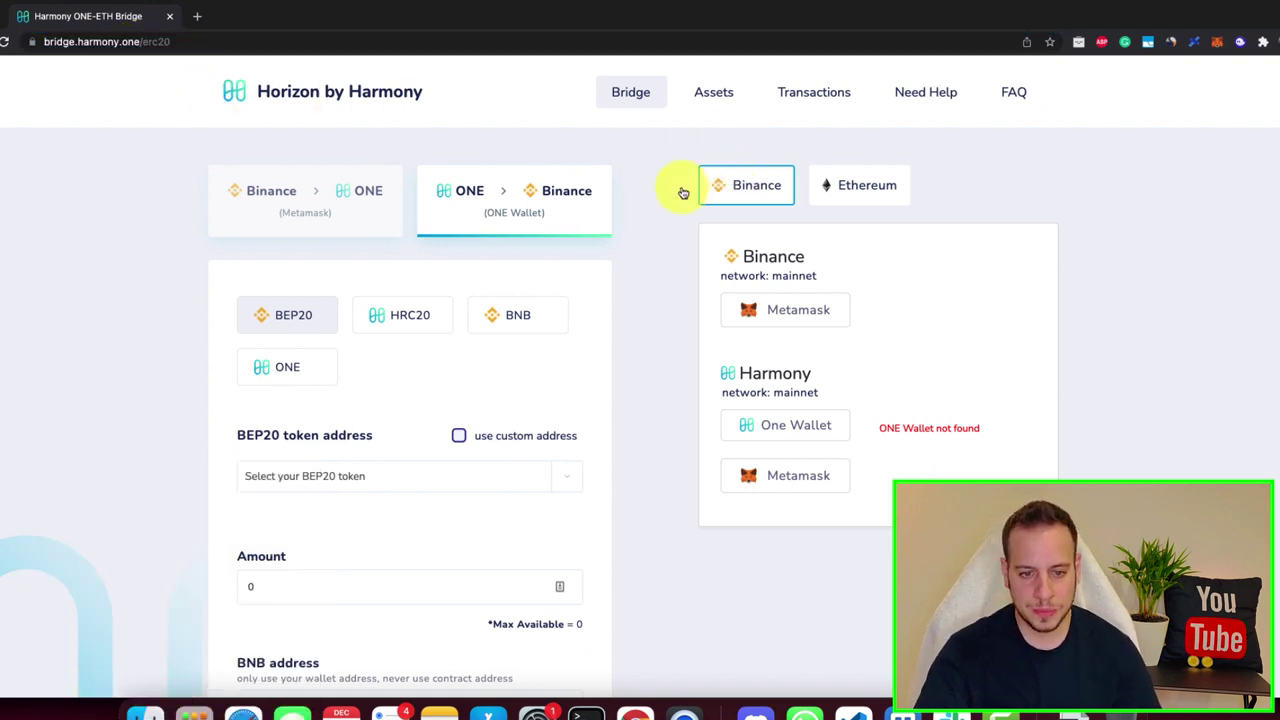
left_click(140, 40)
double_click(190, 42)
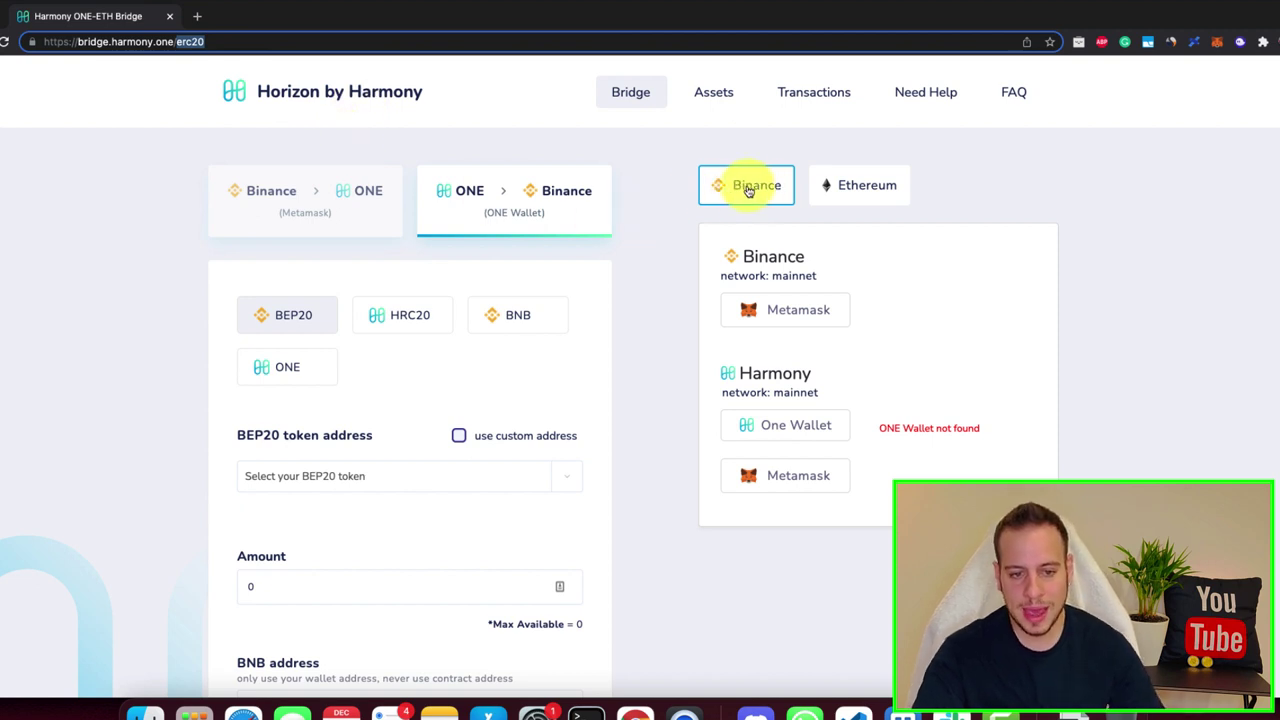
left_click(320, 205)
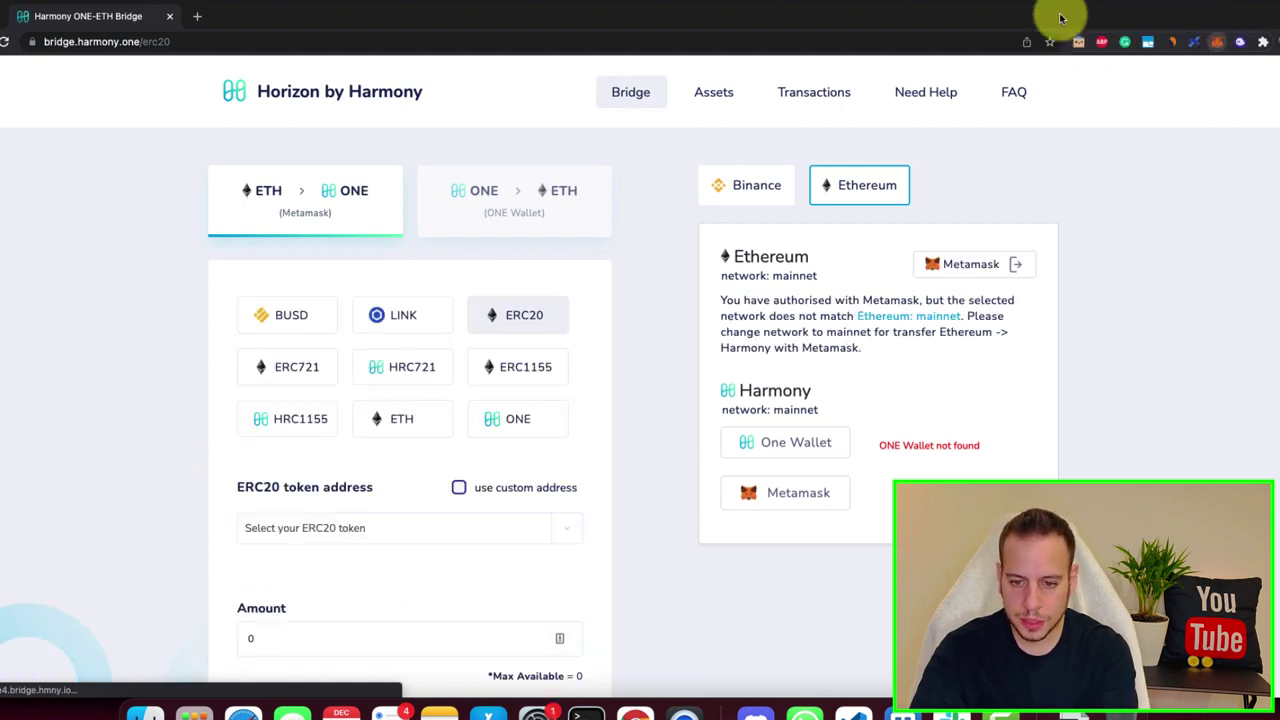
- Switch MetaMask to Binance Smart Chain Mainnet and set the bridge to the Binance network
left_click(1205, 46)
left_click(1125, 78)
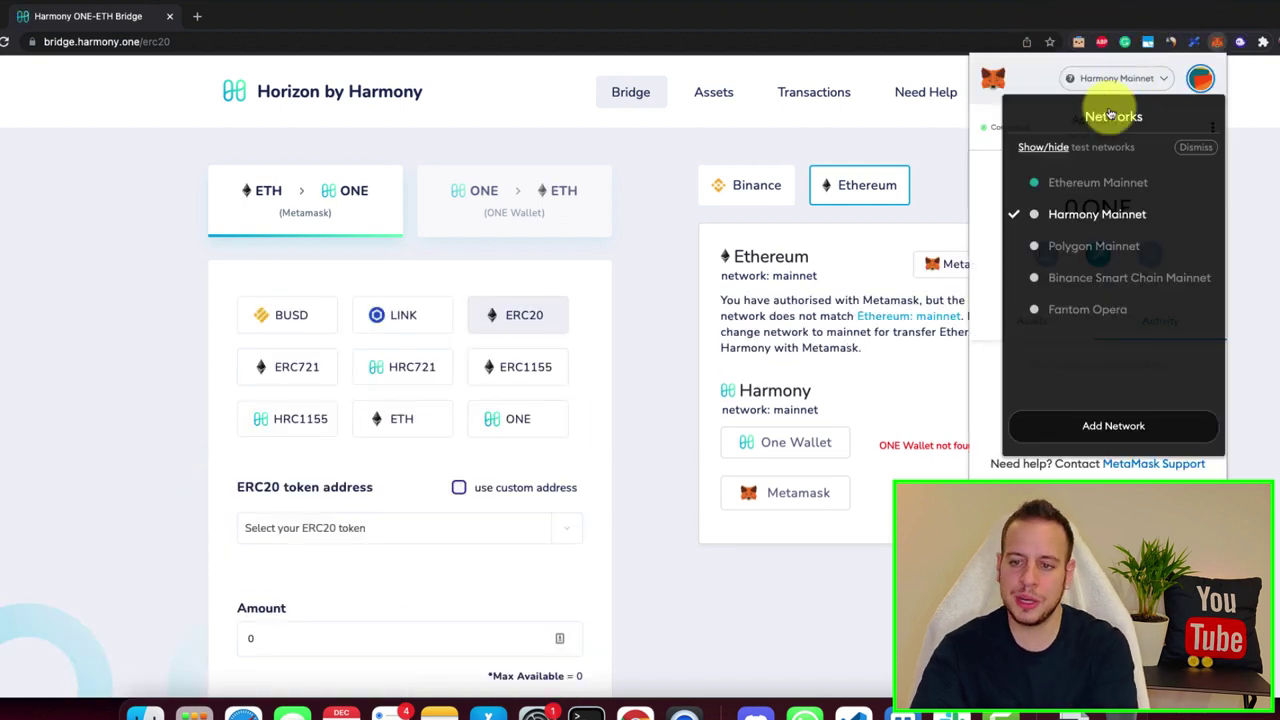
left_click(1055, 280)
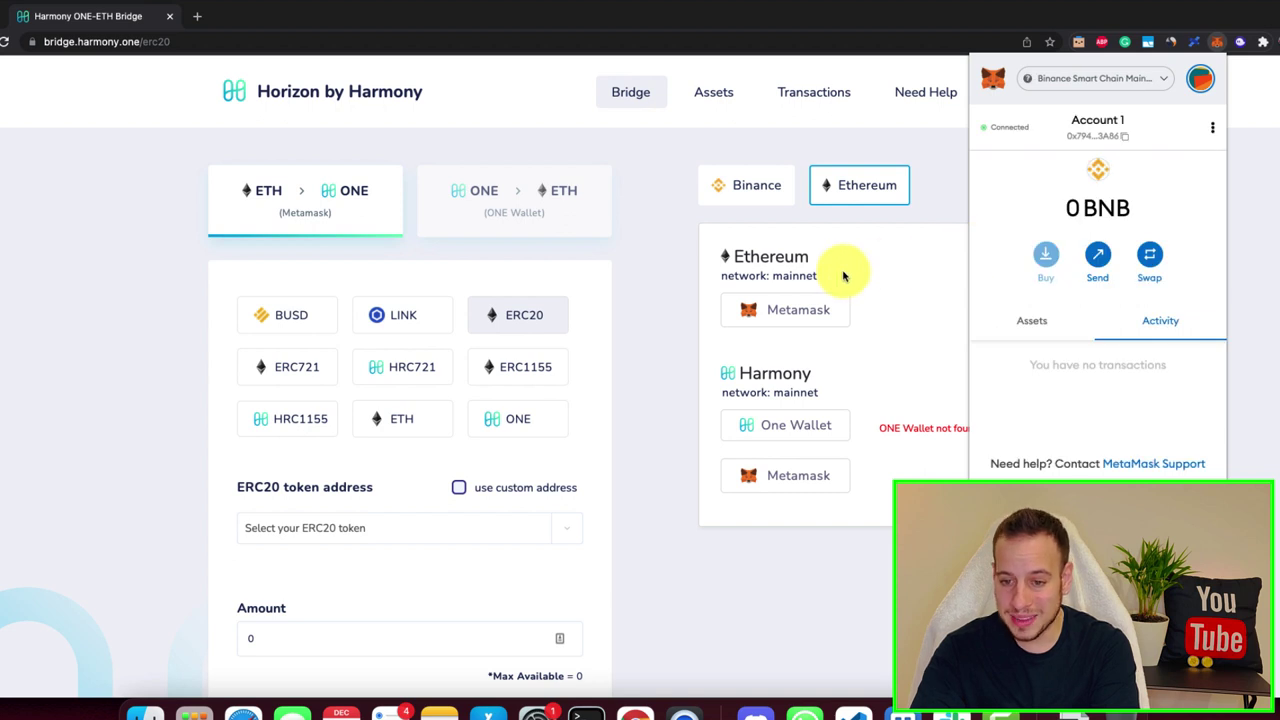
left_click(829, 300)
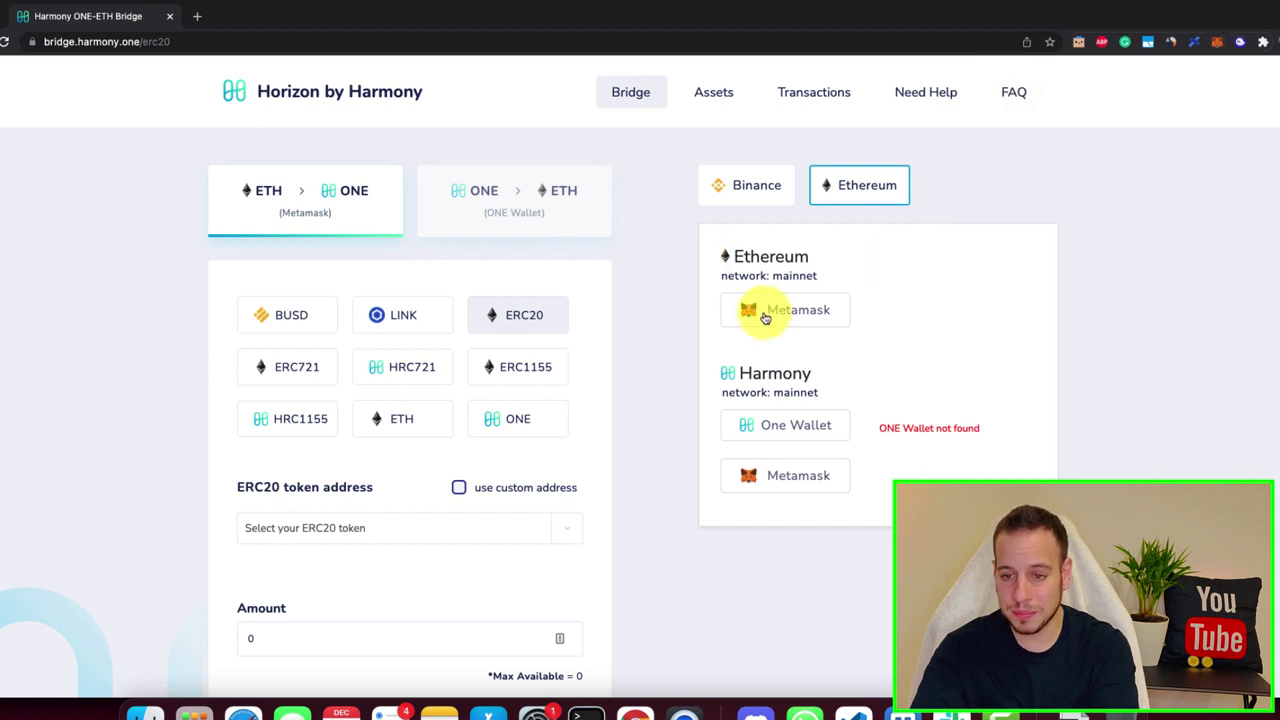
left_click(731, 192)
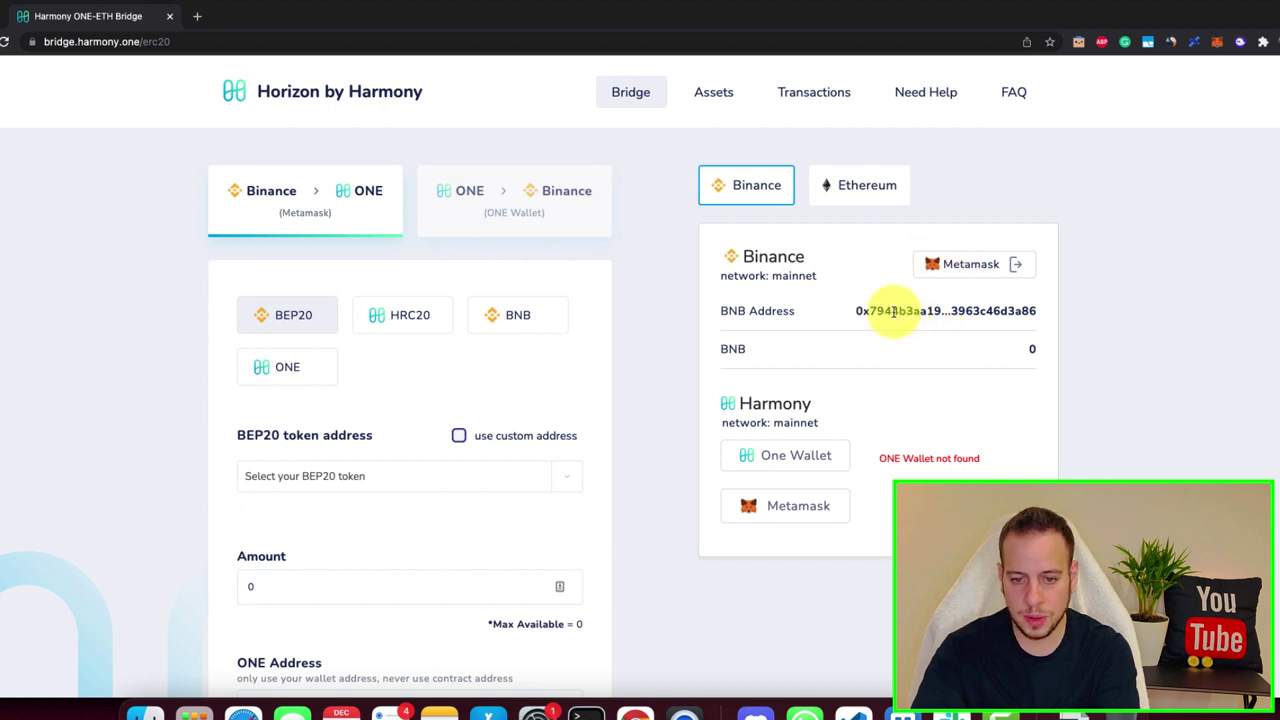
- Point out the connected BNB address and its 0 BNB balance
left_click_drag(850, 311, 1038, 312)
left_click_drag(903, 363, 1056, 357)
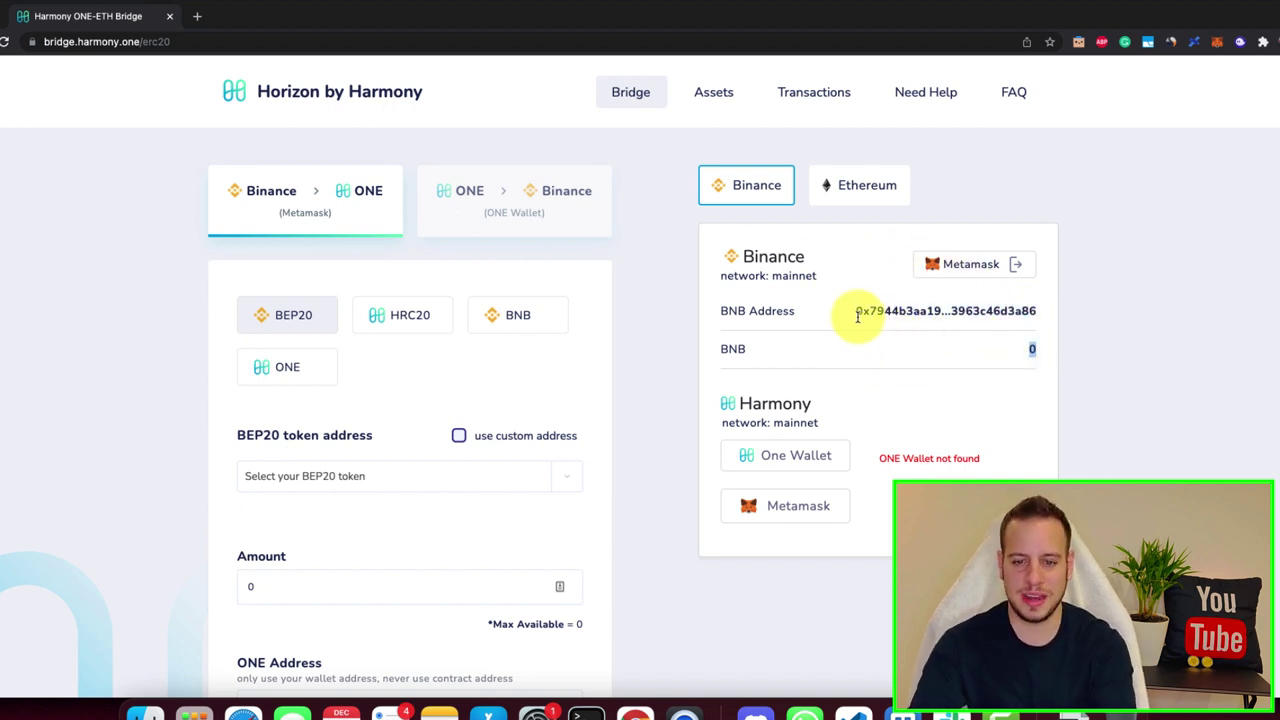
left_click_drag(855, 310, 1022, 310)
left_click(1005, 356)
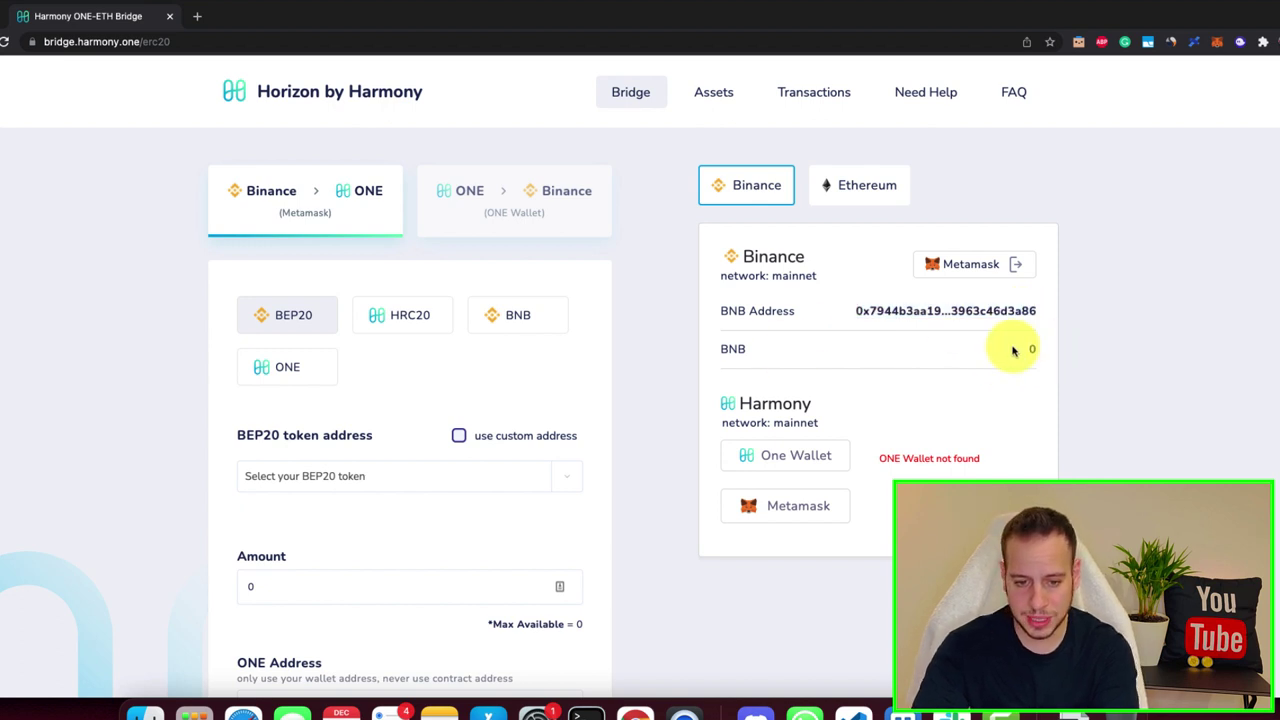
- Choose BUSD as the BEP20 token to bridge
scroll(640, 349, "down", 3)
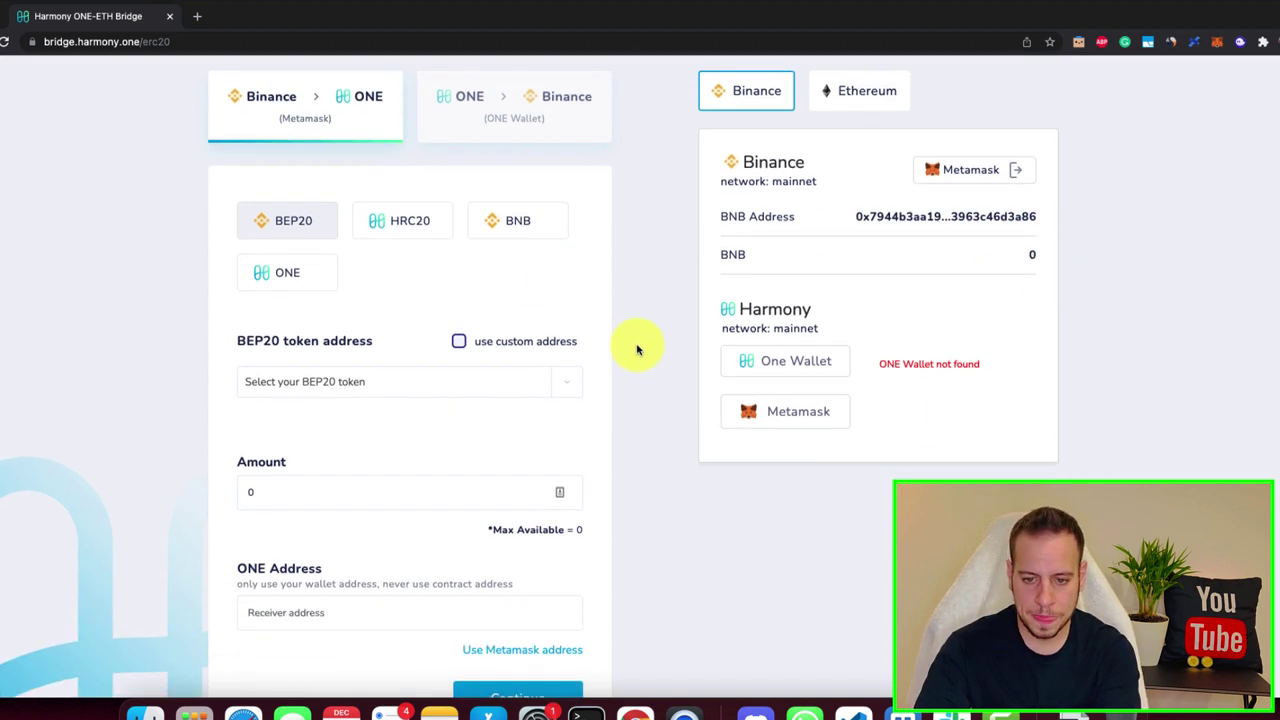
left_click(400, 350)
left_click(395, 345)
left_click(405, 355)
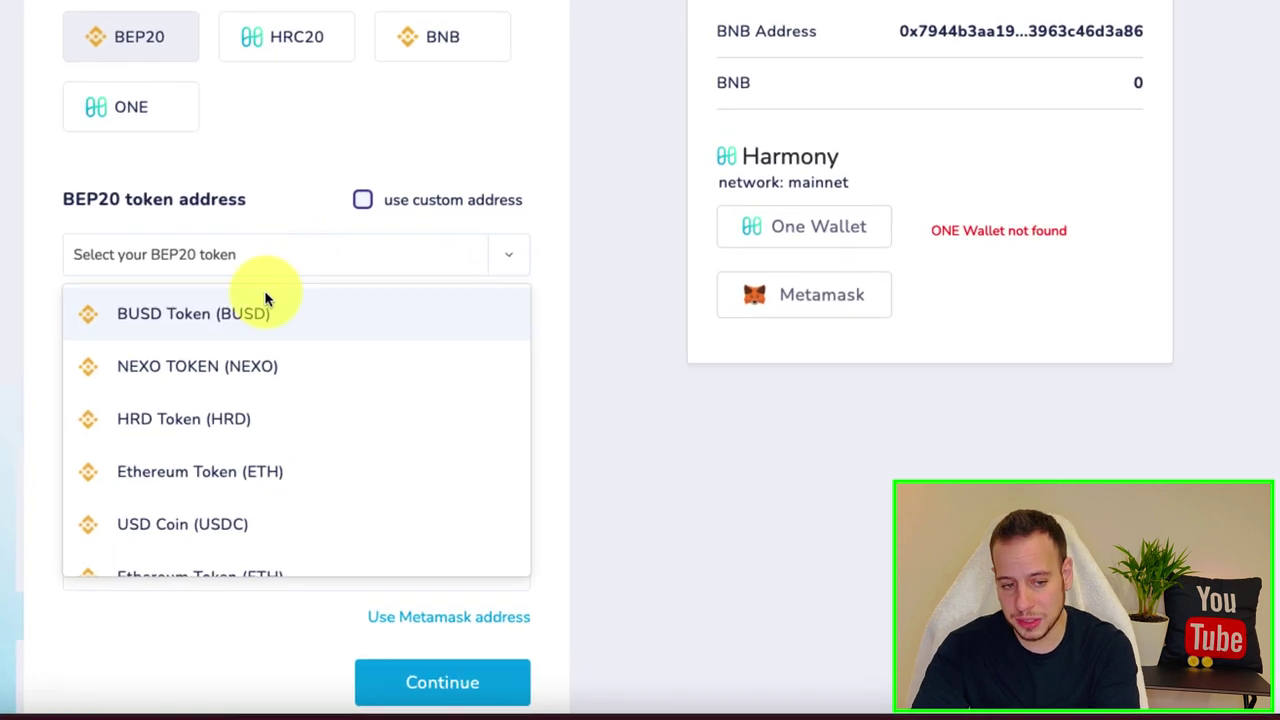
left_click(267, 303)
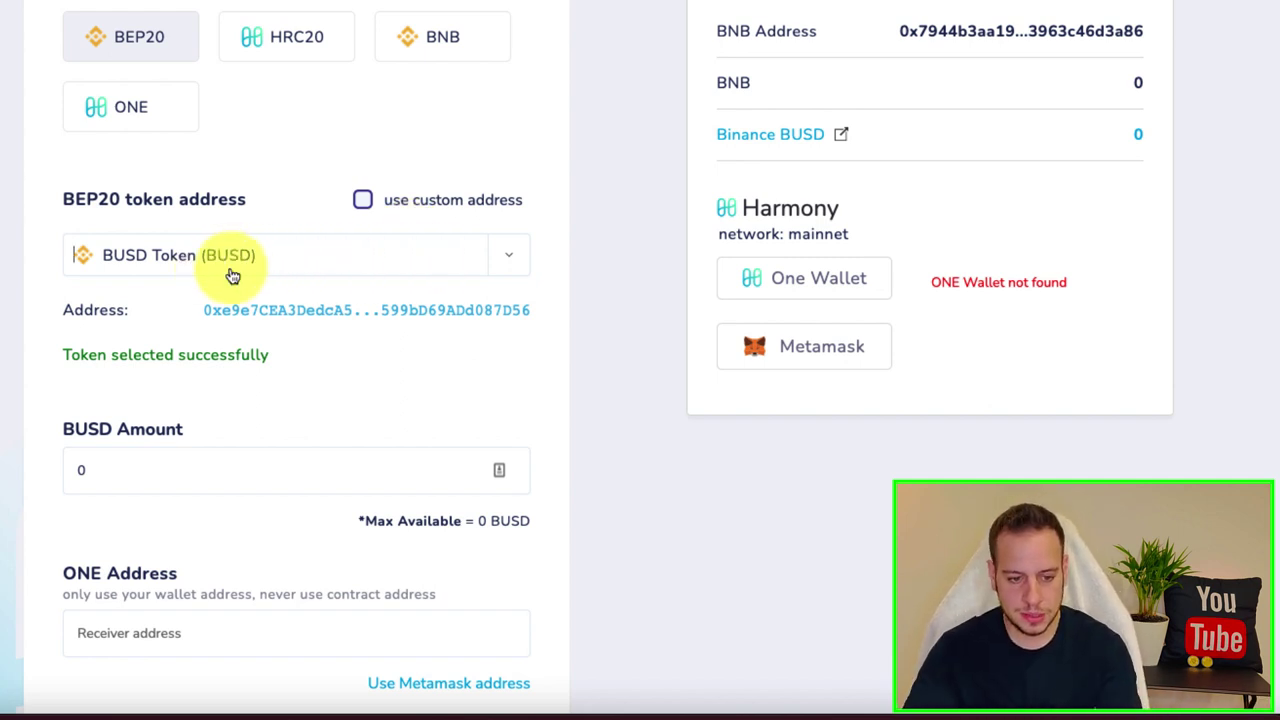
- Replace the BUSD Amount value with 1000
left_click(328, 469)
left_click_drag(328, 469, 35, 459)
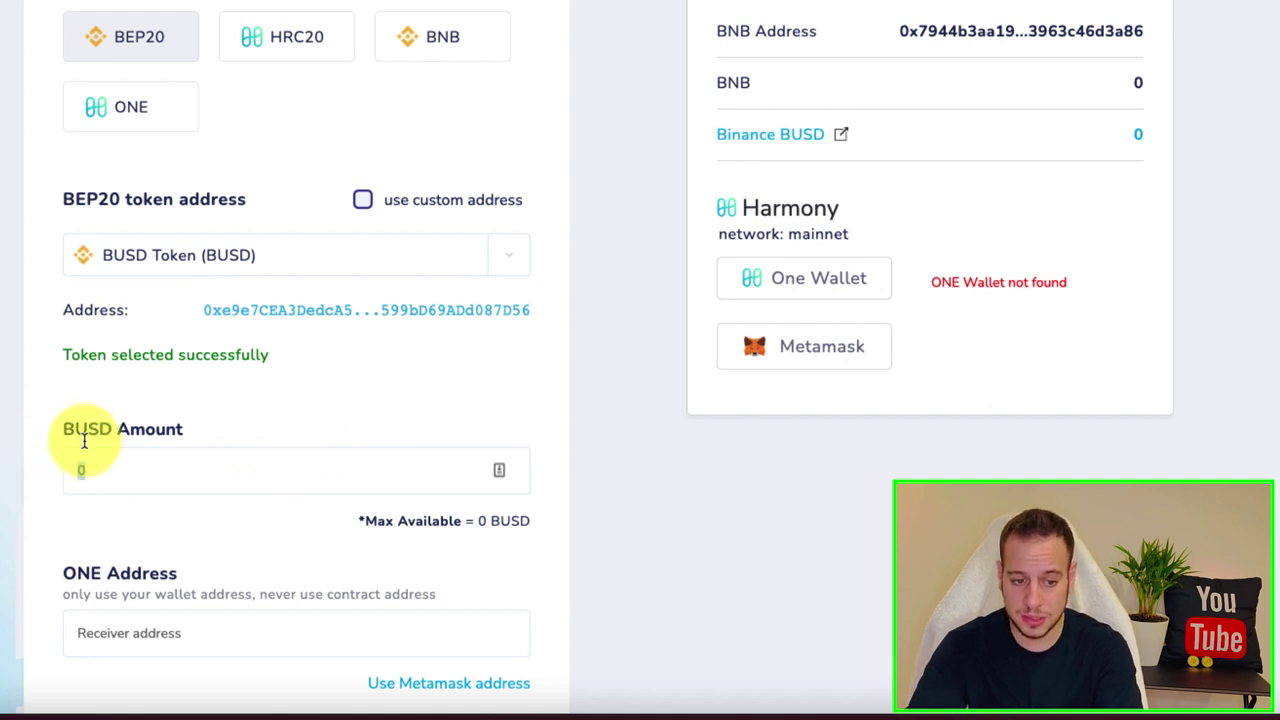
double_click(83, 436)
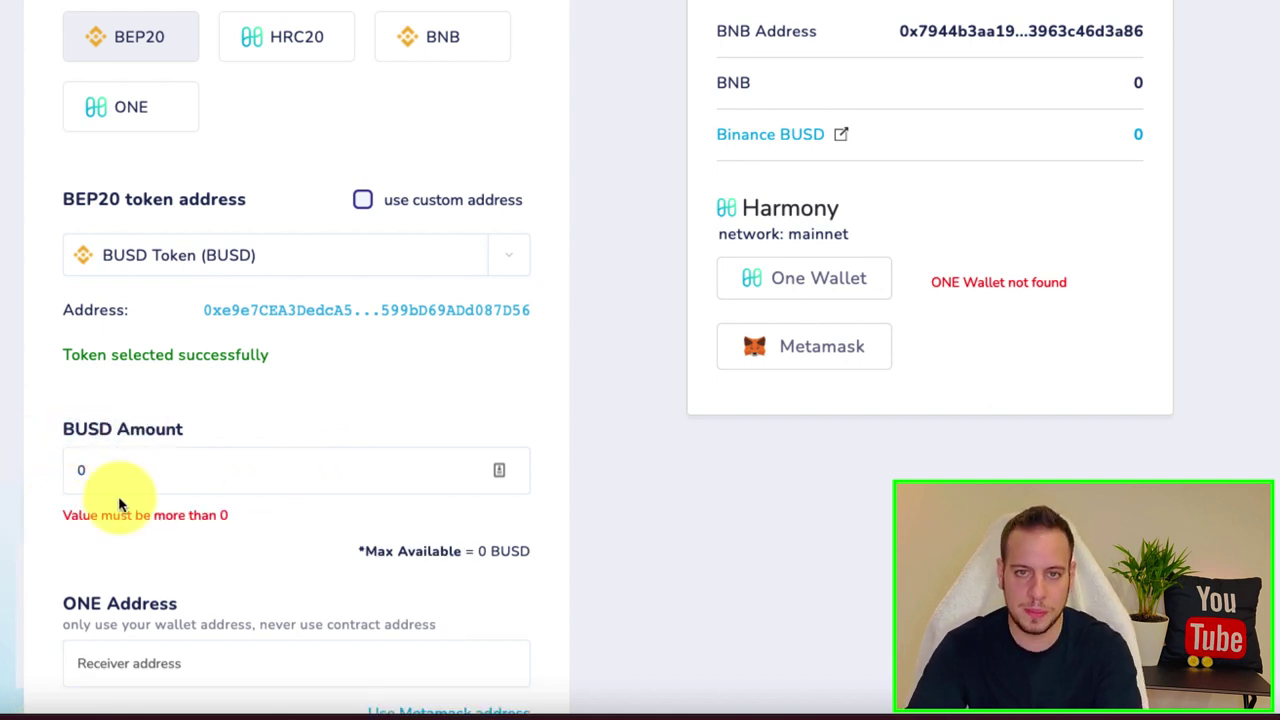
double_click(82, 470)
type("1000")
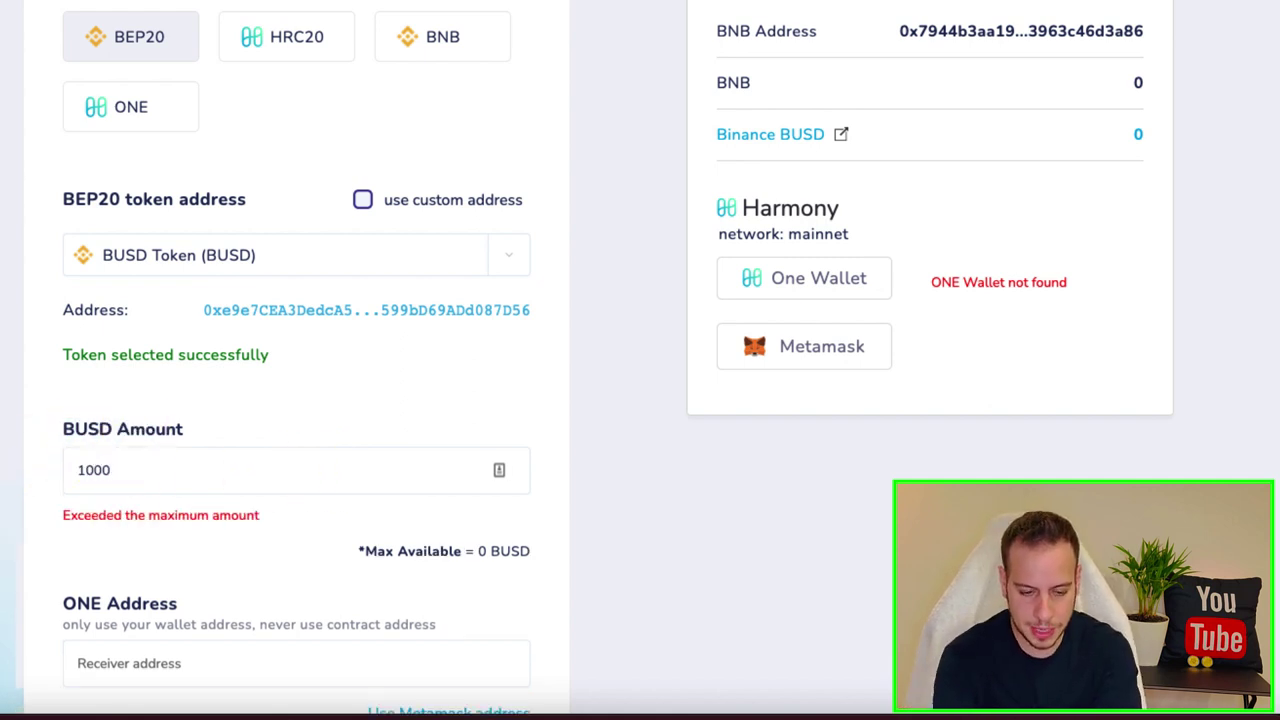
- Fill the ONE Address field using the MetaMask wallet's address
scroll(251, 386, "down", 2)
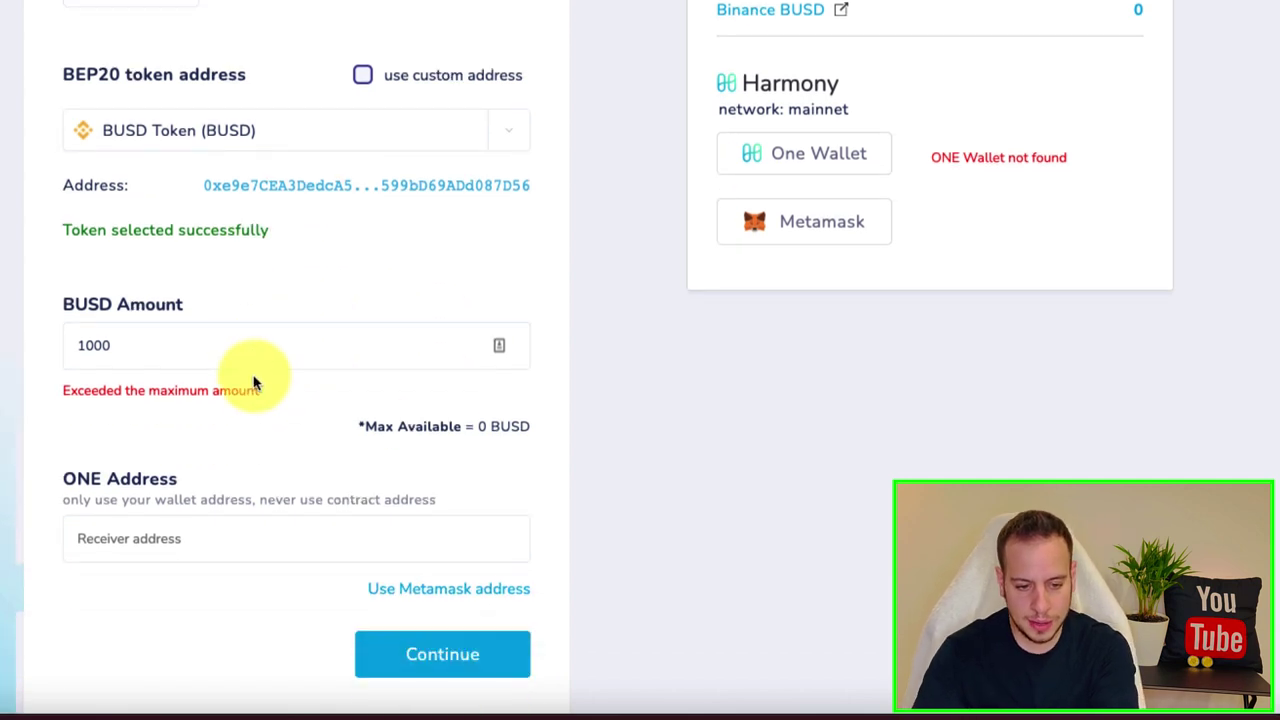
left_click(183, 532)
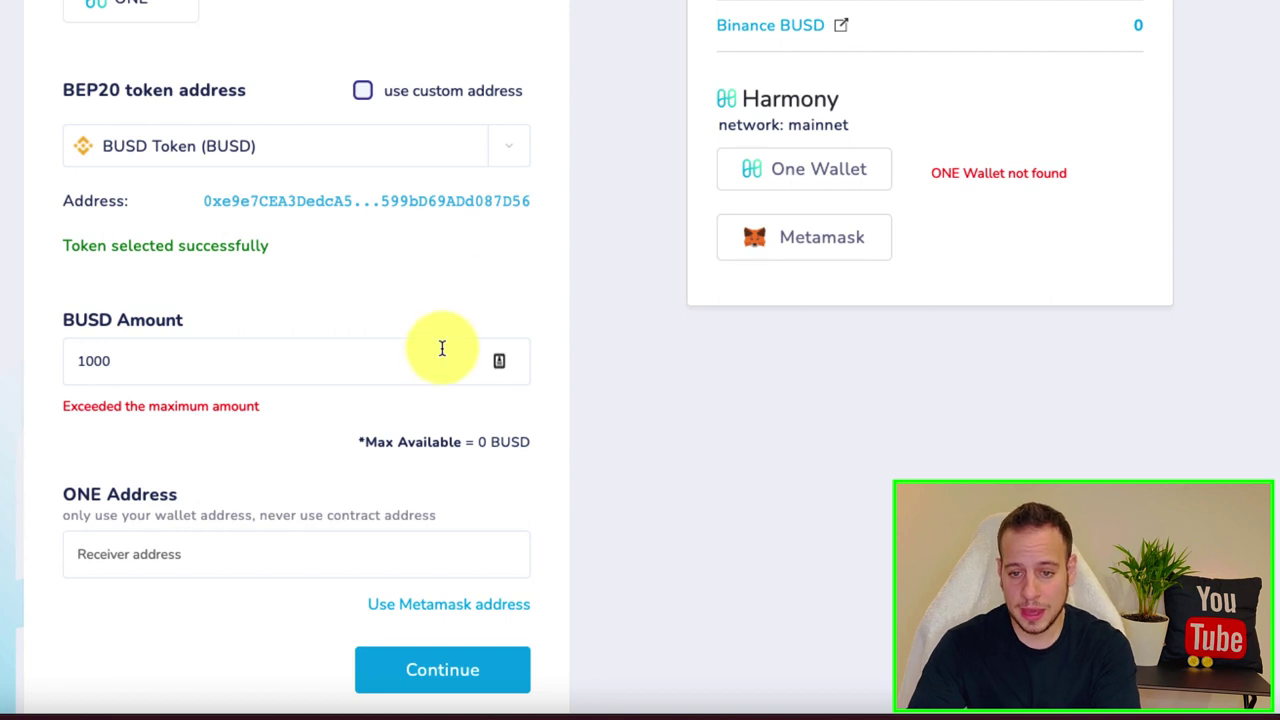
left_click(443, 608)
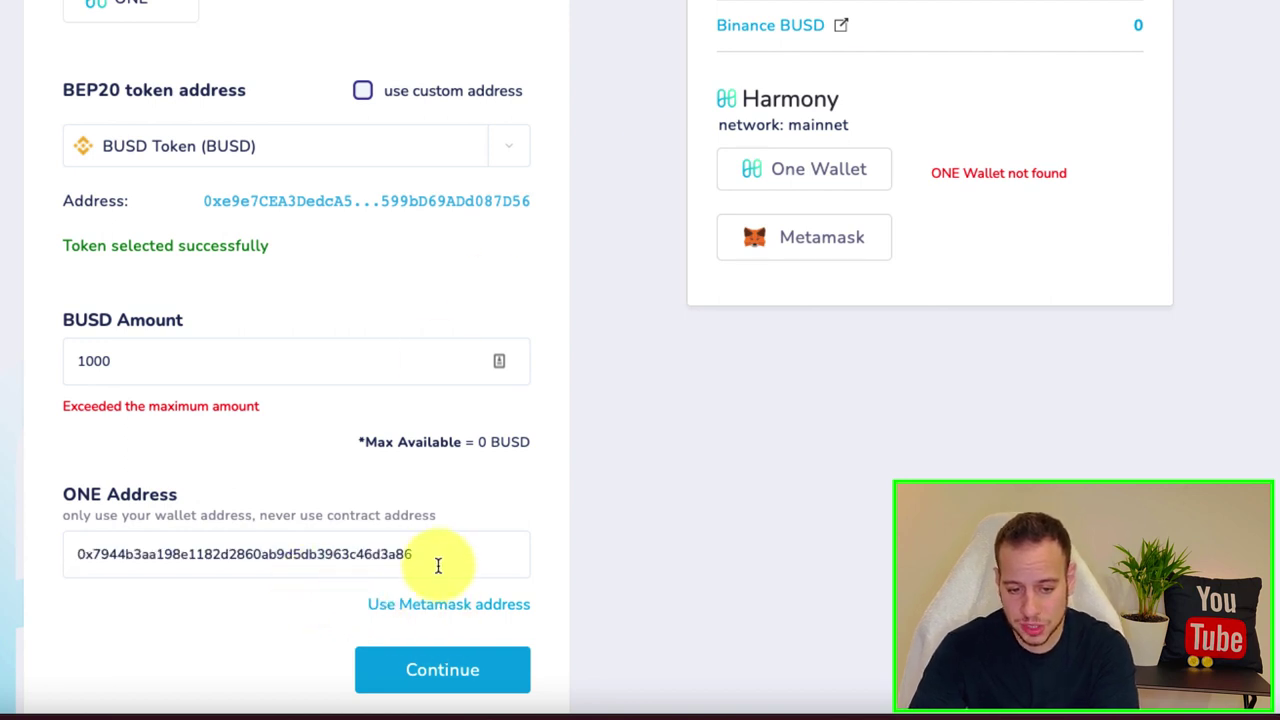
left_click_drag(434, 556, 45, 548)
- Compare the filled ONE address against the BNB address at the top
scroll(589, 229, "up", 3)
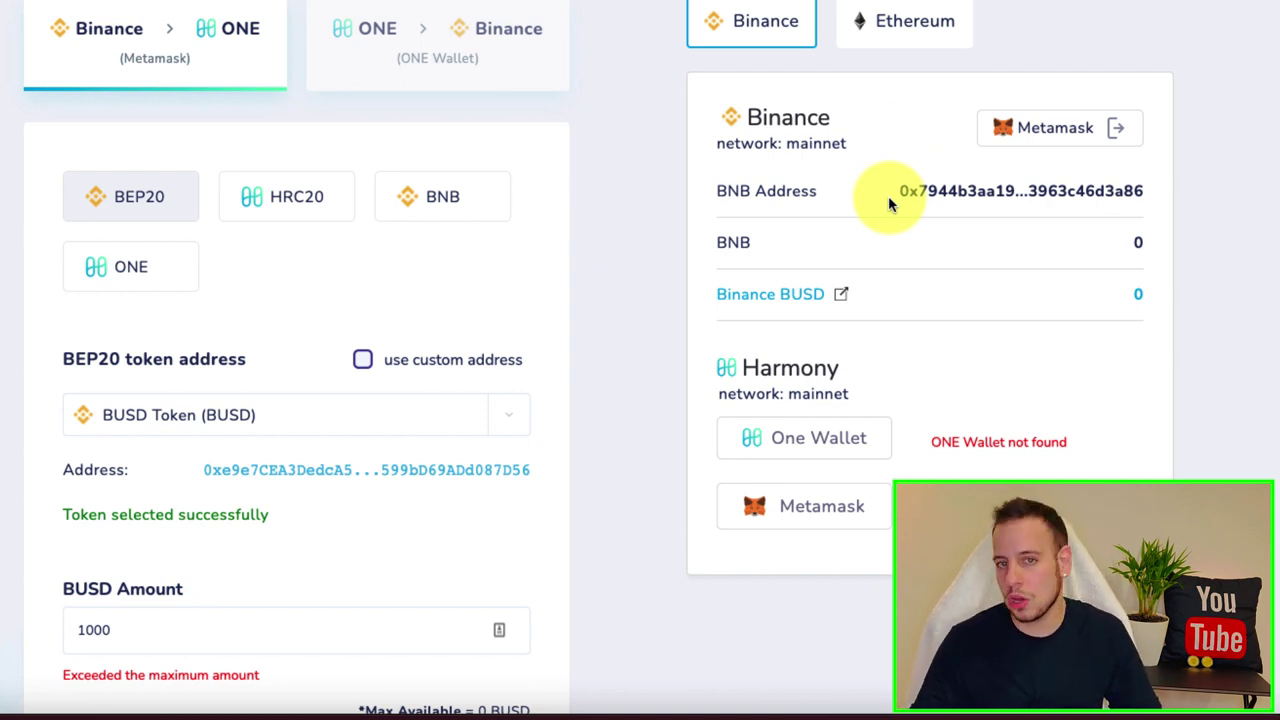
double_click(906, 190)
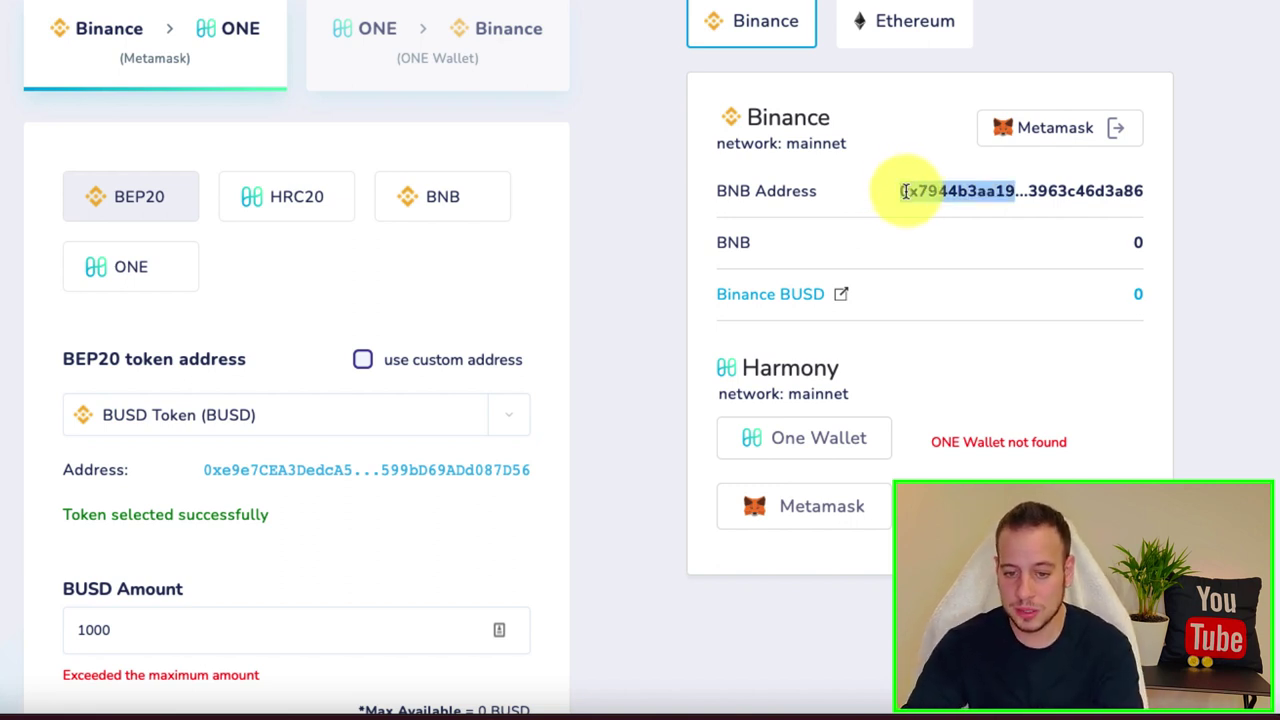
left_click(700, 214)
scroll(640, 255, "down", 4)
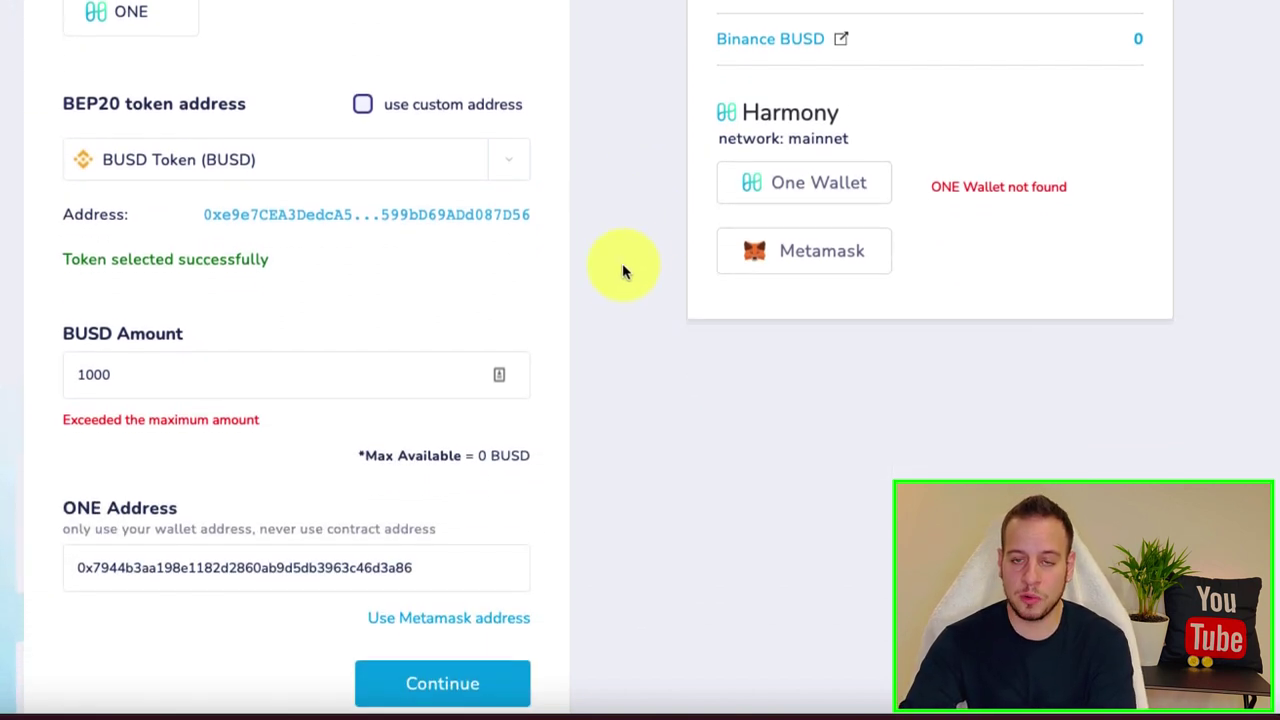
scroll(486, 600, "up", 1)
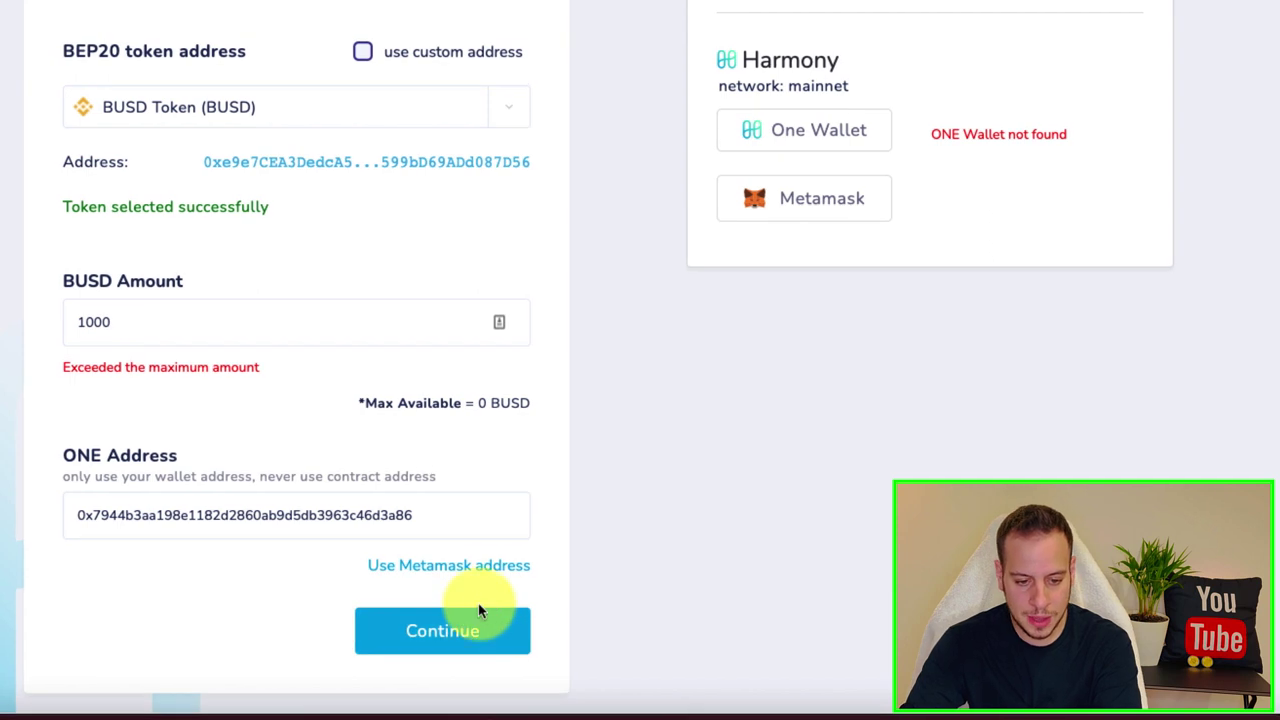
scroll(476, 600, "up", 3)
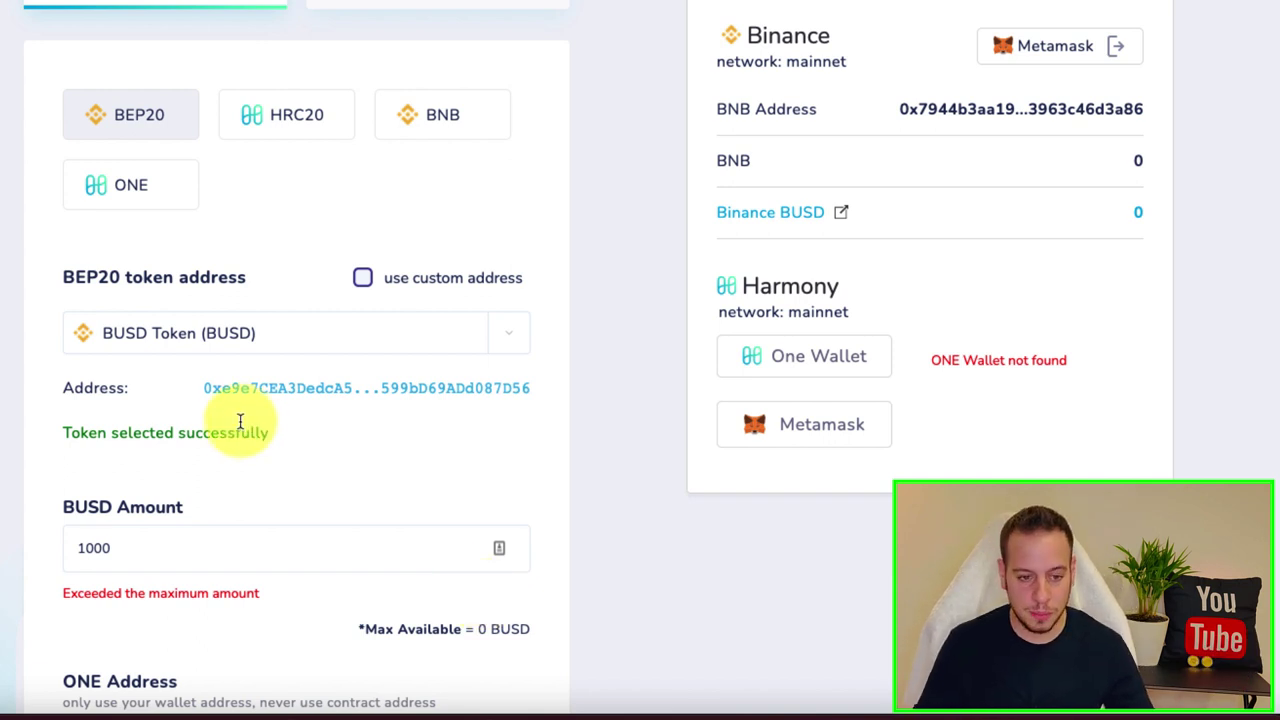
scroll(232, 423, "down", 1)
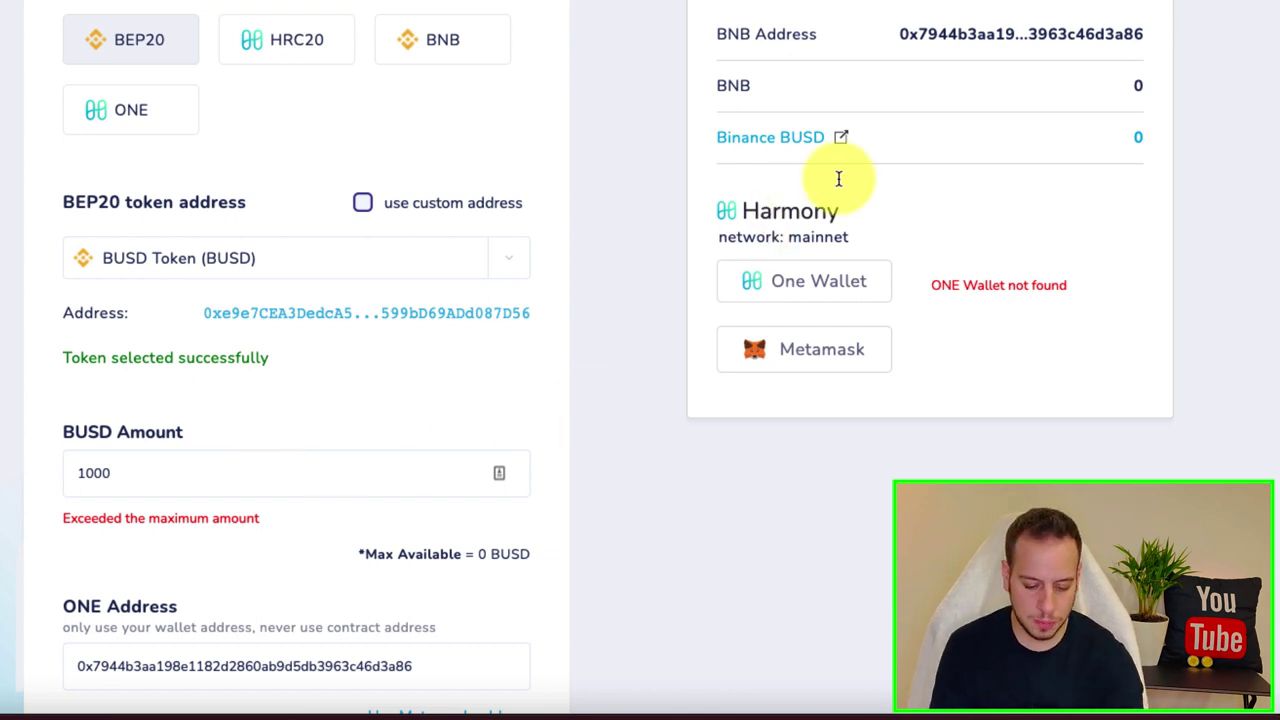
double_click(928, 34)
scroll(460, 500, "down", 2)
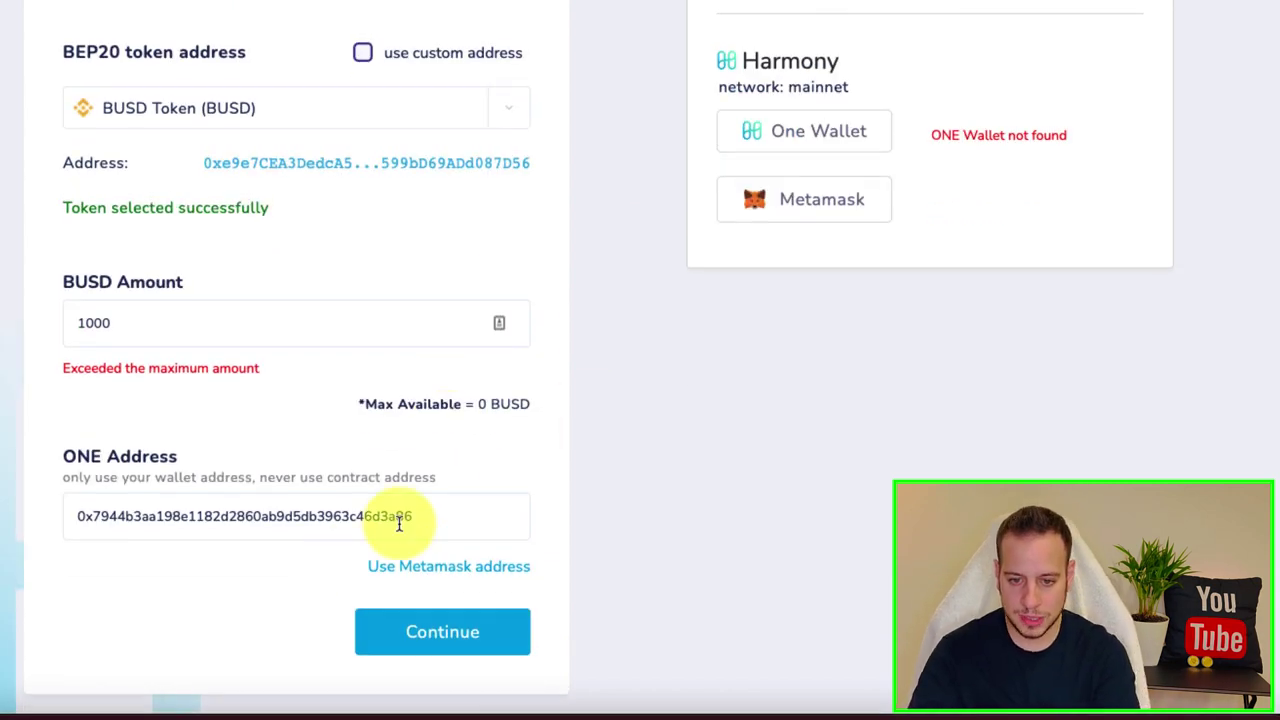
double_click(407, 514)
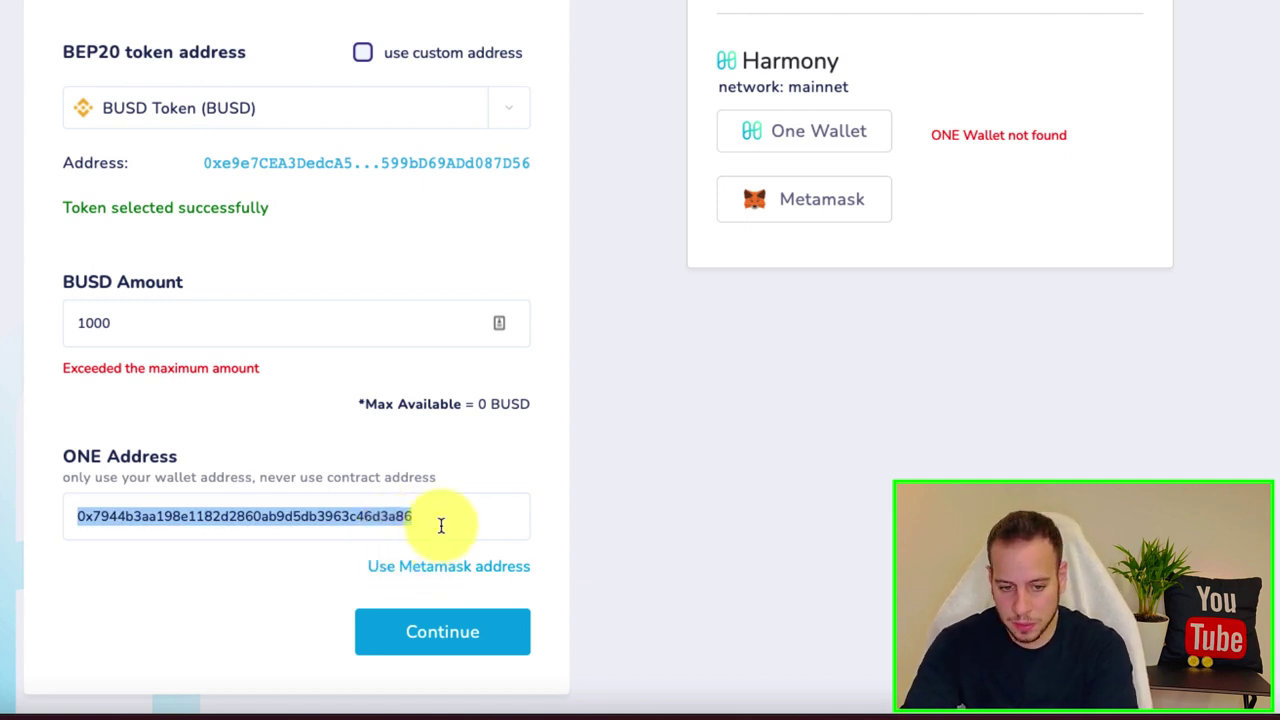
left_click(440, 525)
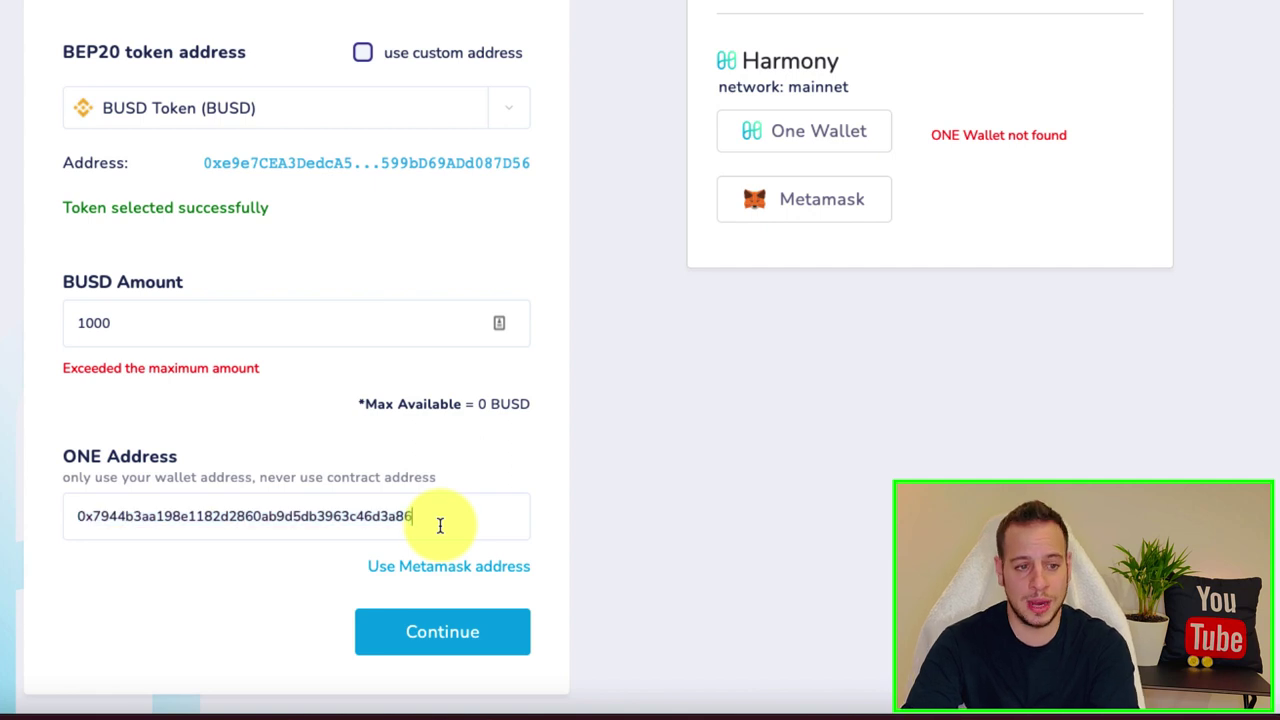
double_click(381, 535)
double_click(411, 569)
scroll(480, 543, "up", 3)
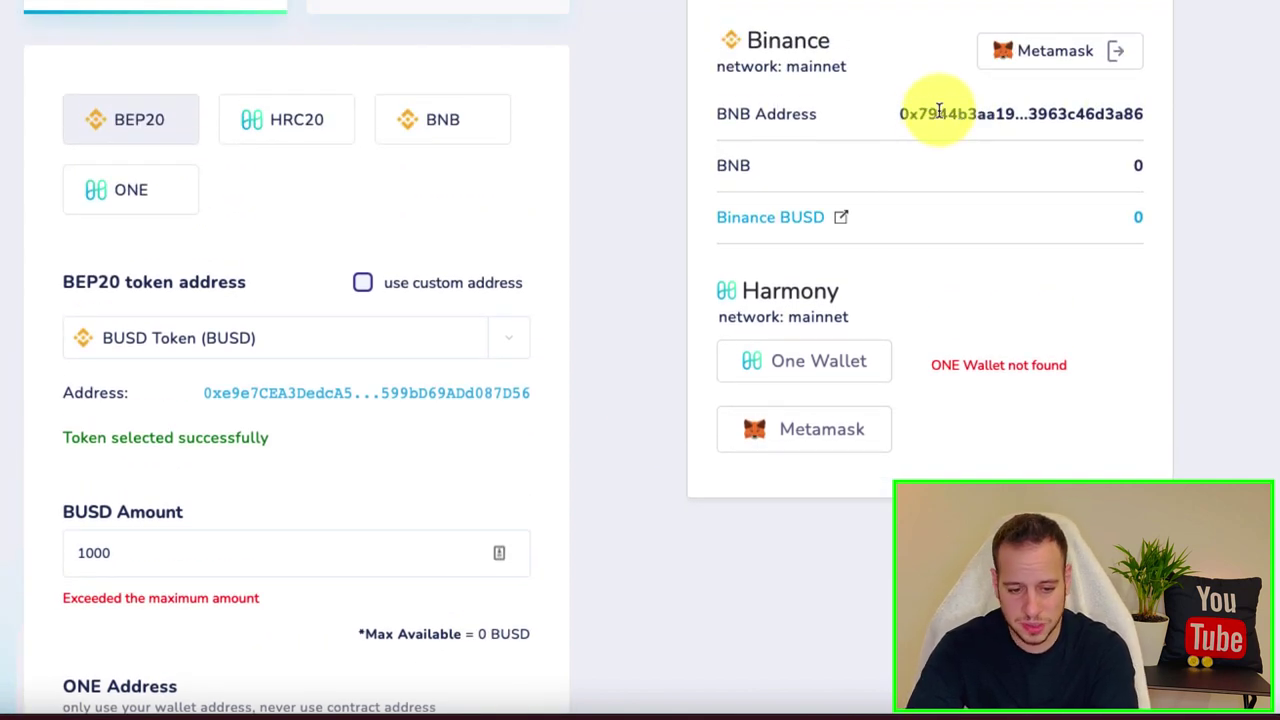
left_click_drag(931, 111, 1051, 126)
left_click(986, 114)
double_click(984, 116)
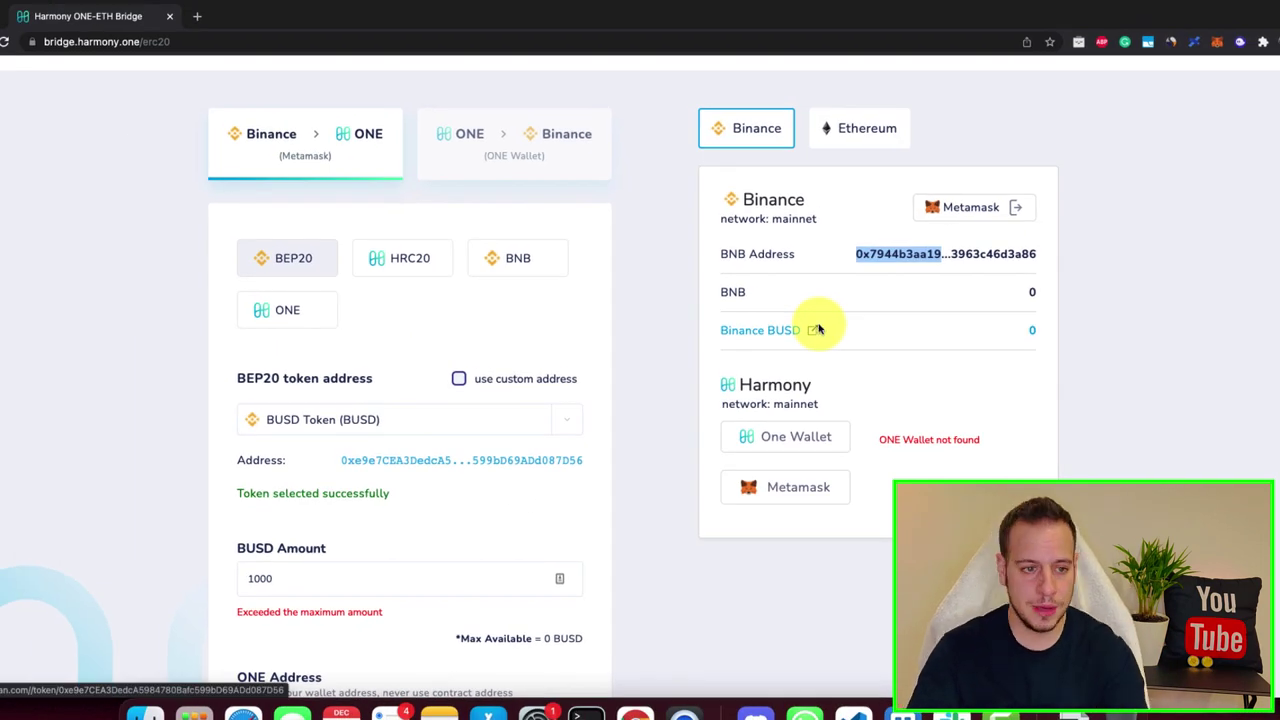
- Switch MetaMask to Harmony Mainnet and open the wallet's account options
left_click(1217, 43)
left_click(1090, 78)
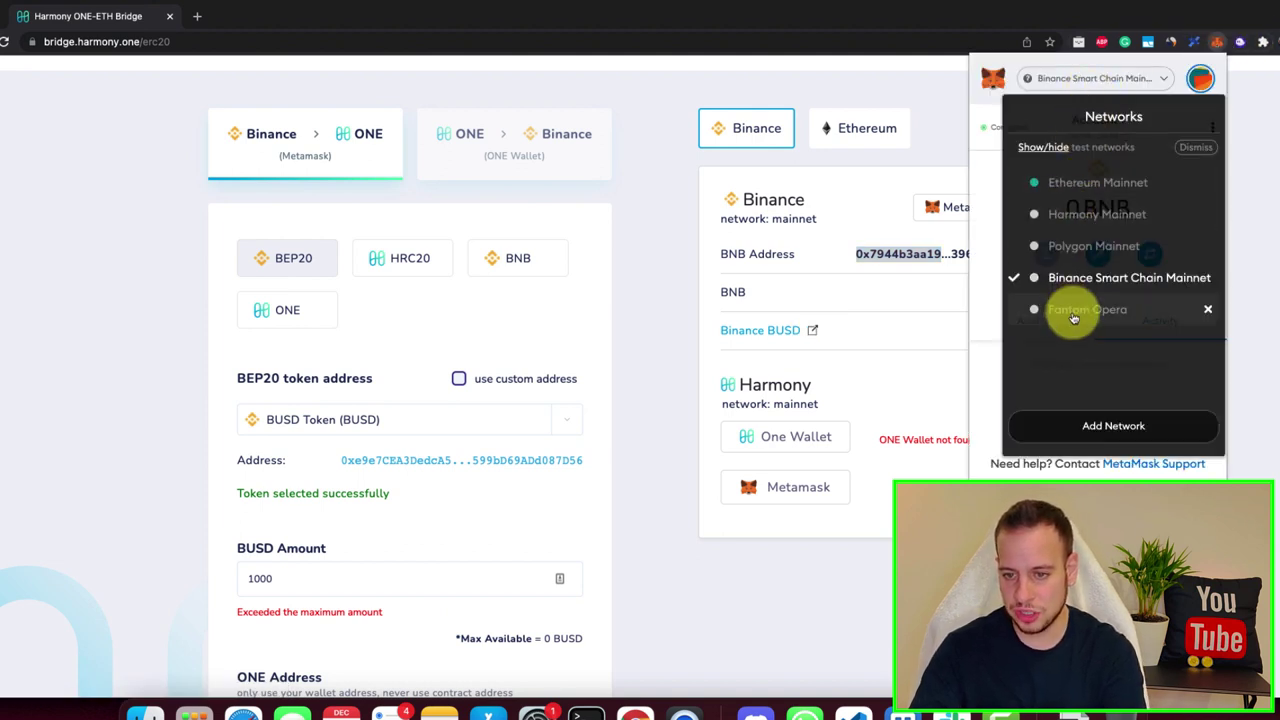
left_click(1075, 212)
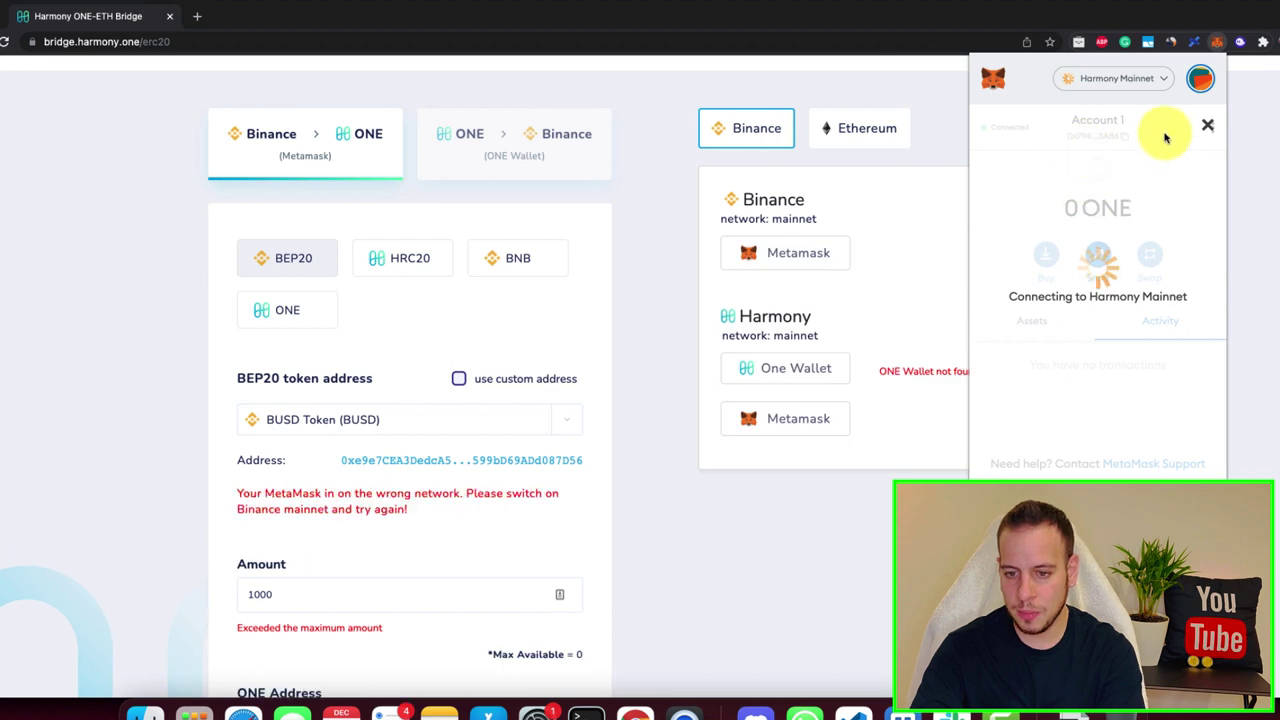
left_click(1213, 127)
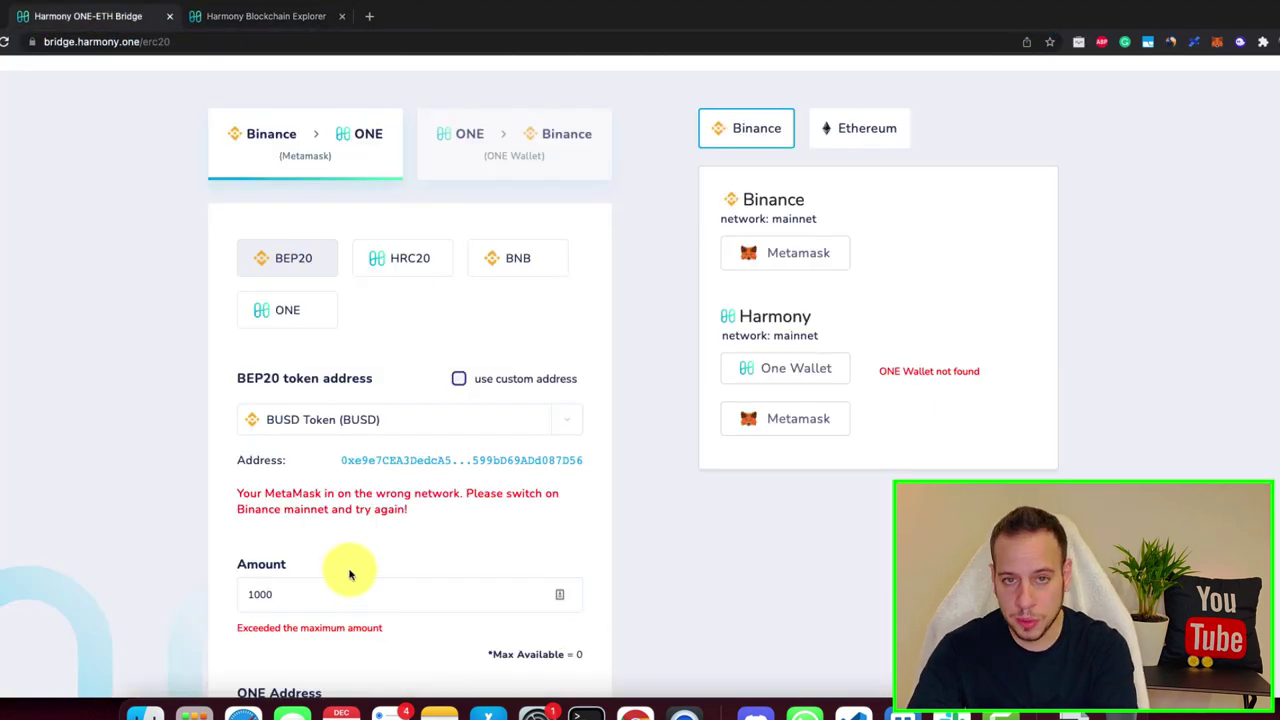
- Highlight the 1000 amount, glance at the Harmony Explorer tab, and return to the bridge
scroll(320, 565, "down", 1)
left_click_drag(297, 565, 167, 567)
scroll(234, 537, "up", 1)
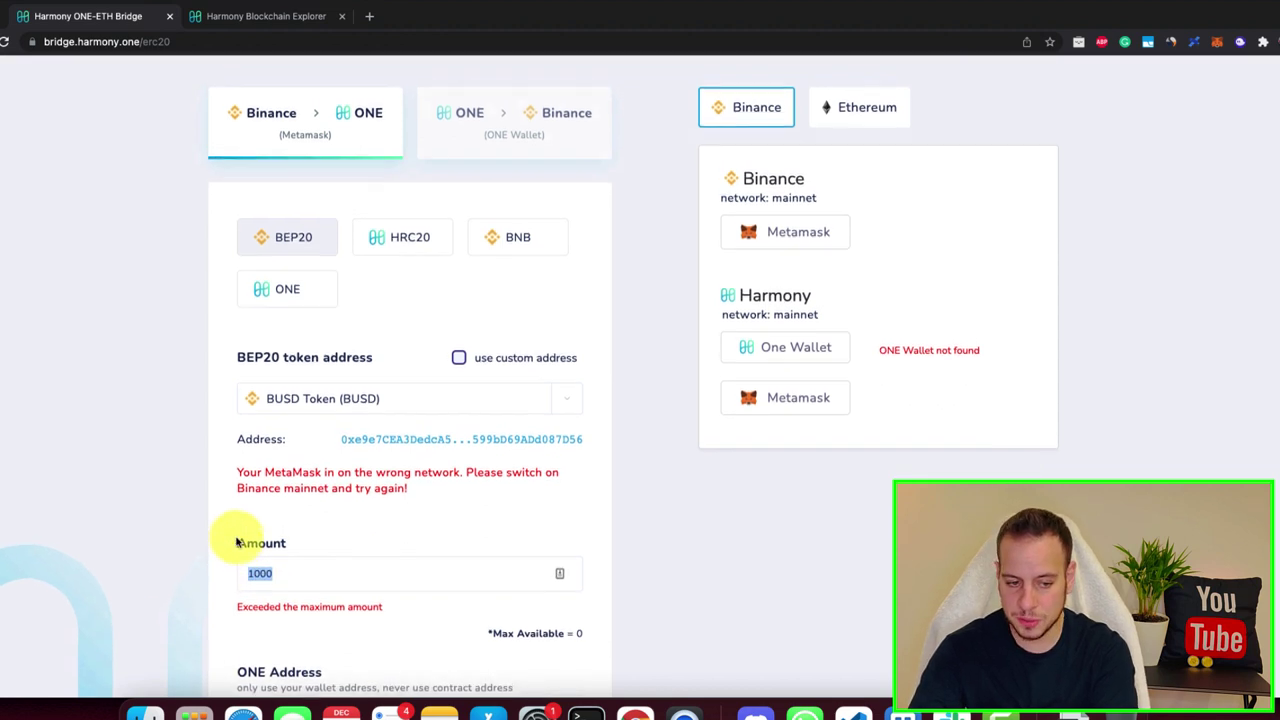
key("ctrl+Tab")
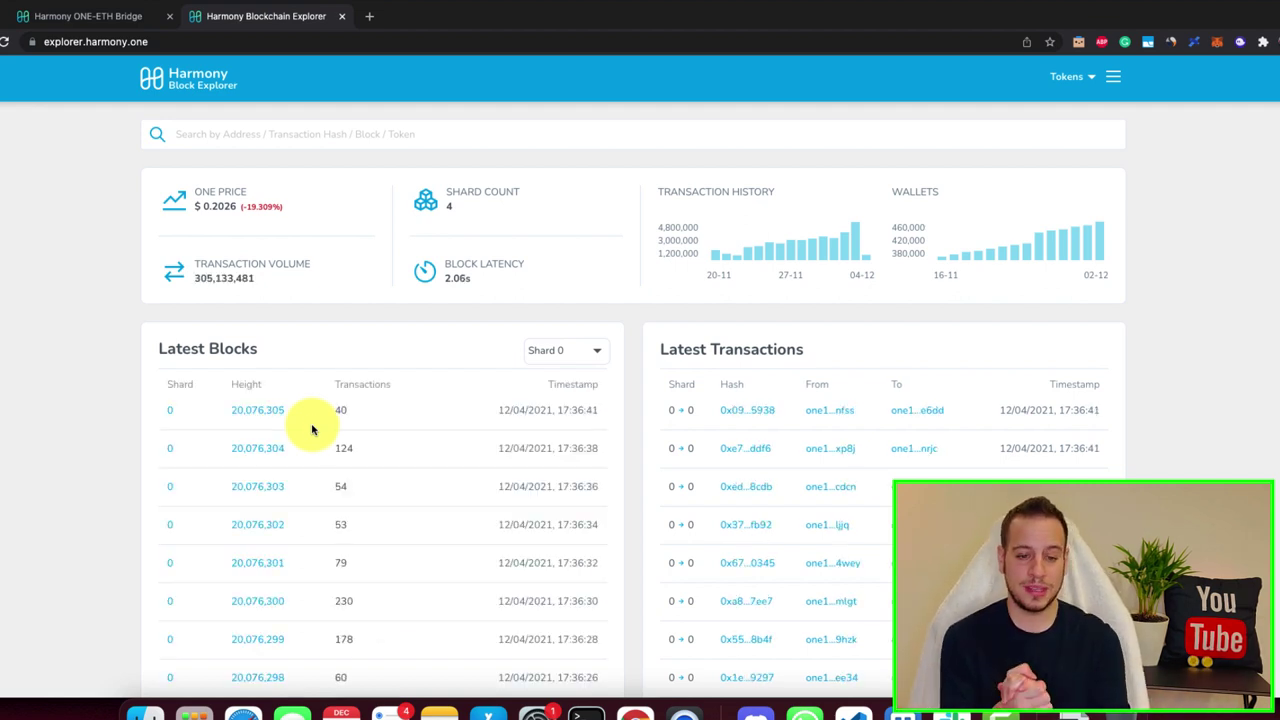
key("ctrl+shift+Tab")
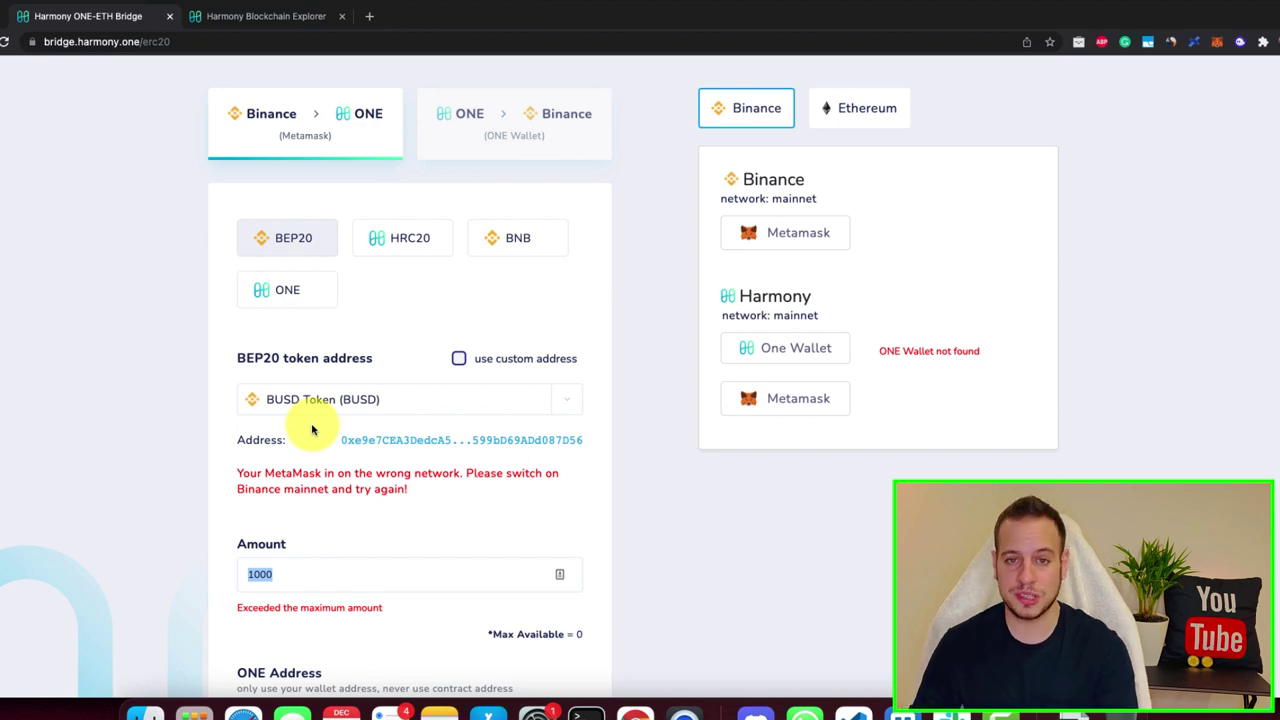